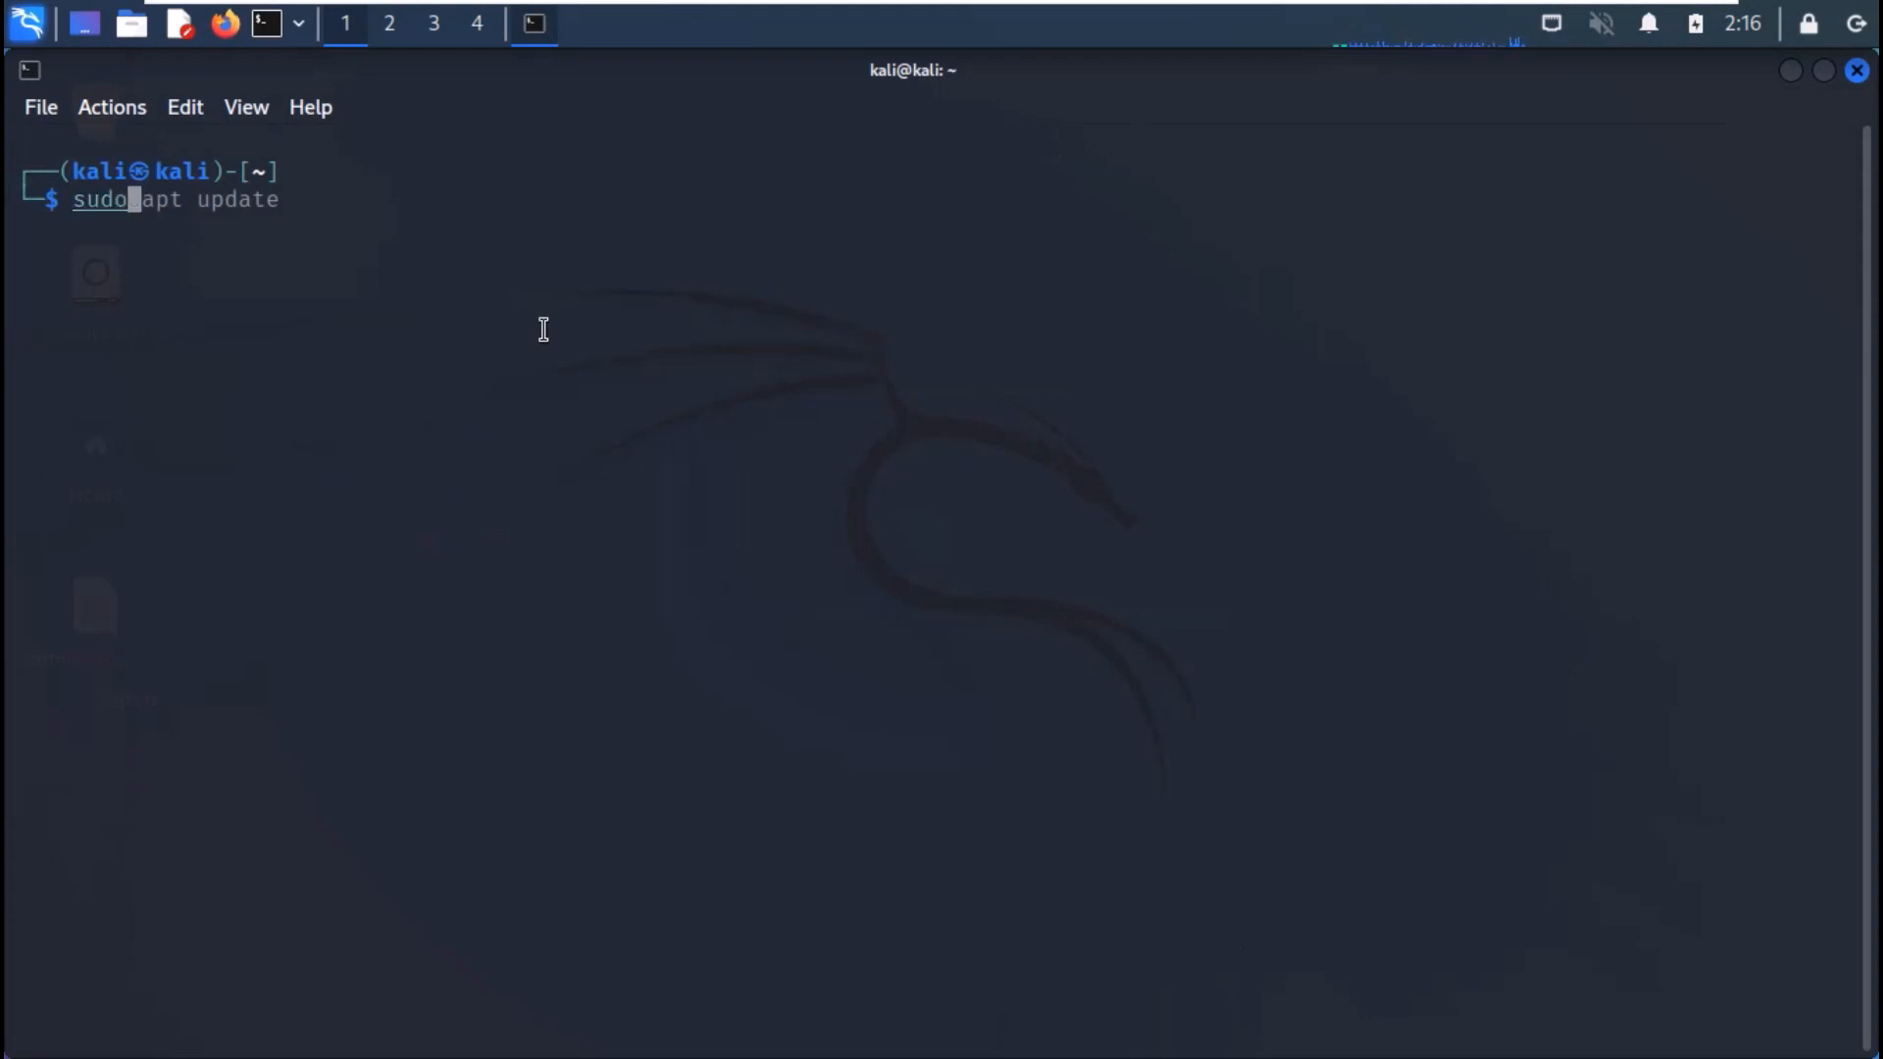
type(" apt ins")
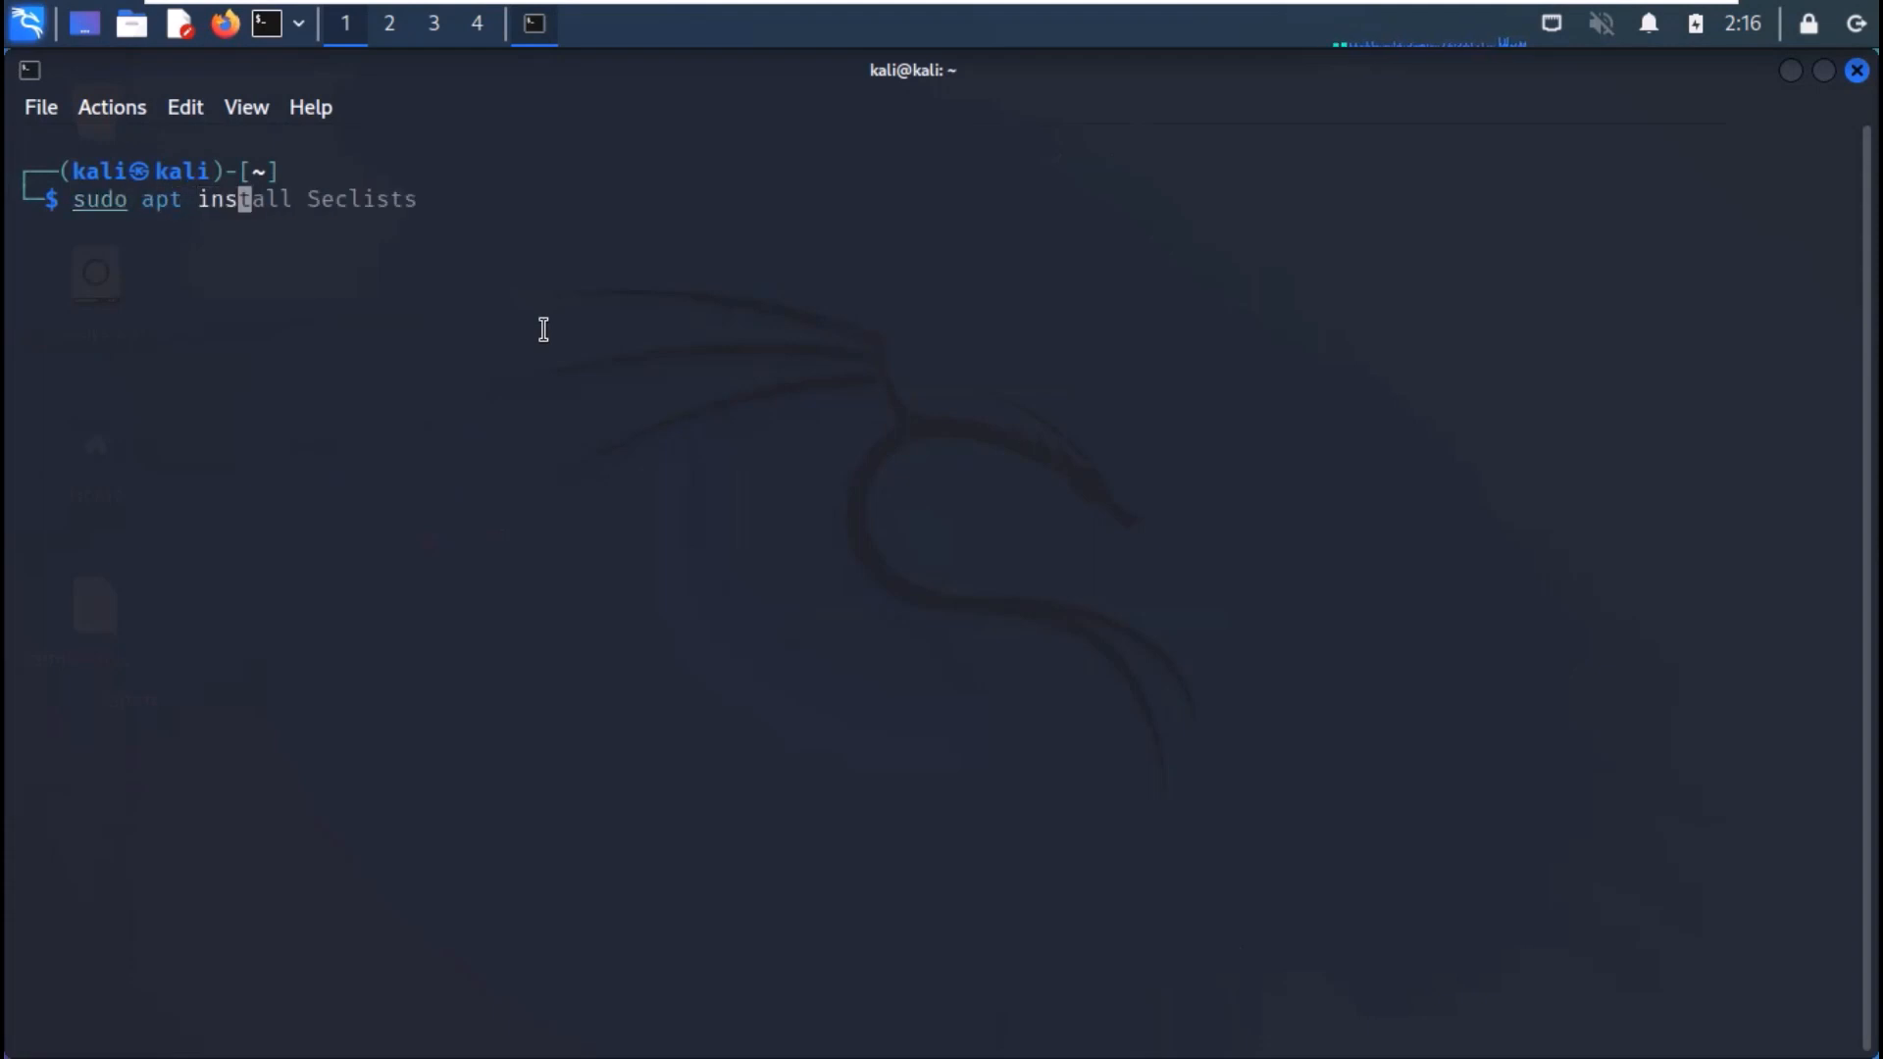
type("tall secl")
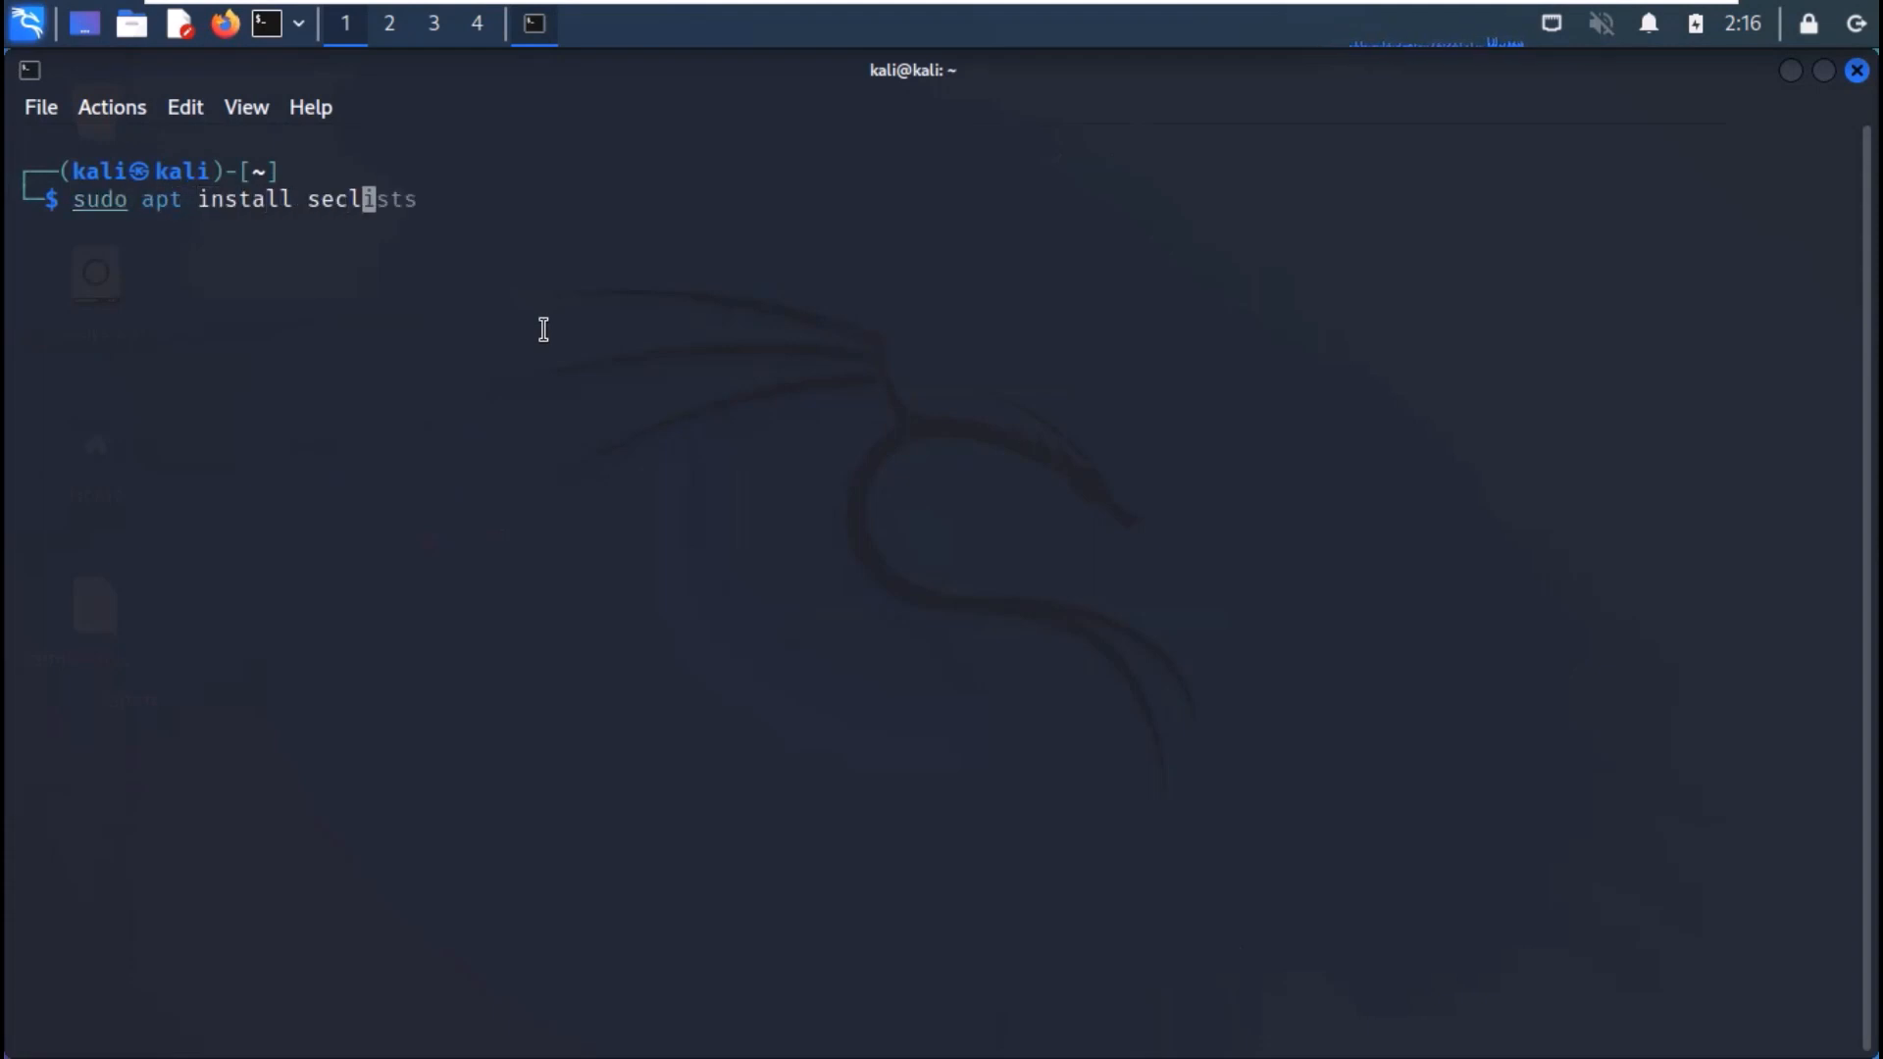
type("ists")
Run sudo apt install seclists to install the SecLists package.
key("Return")
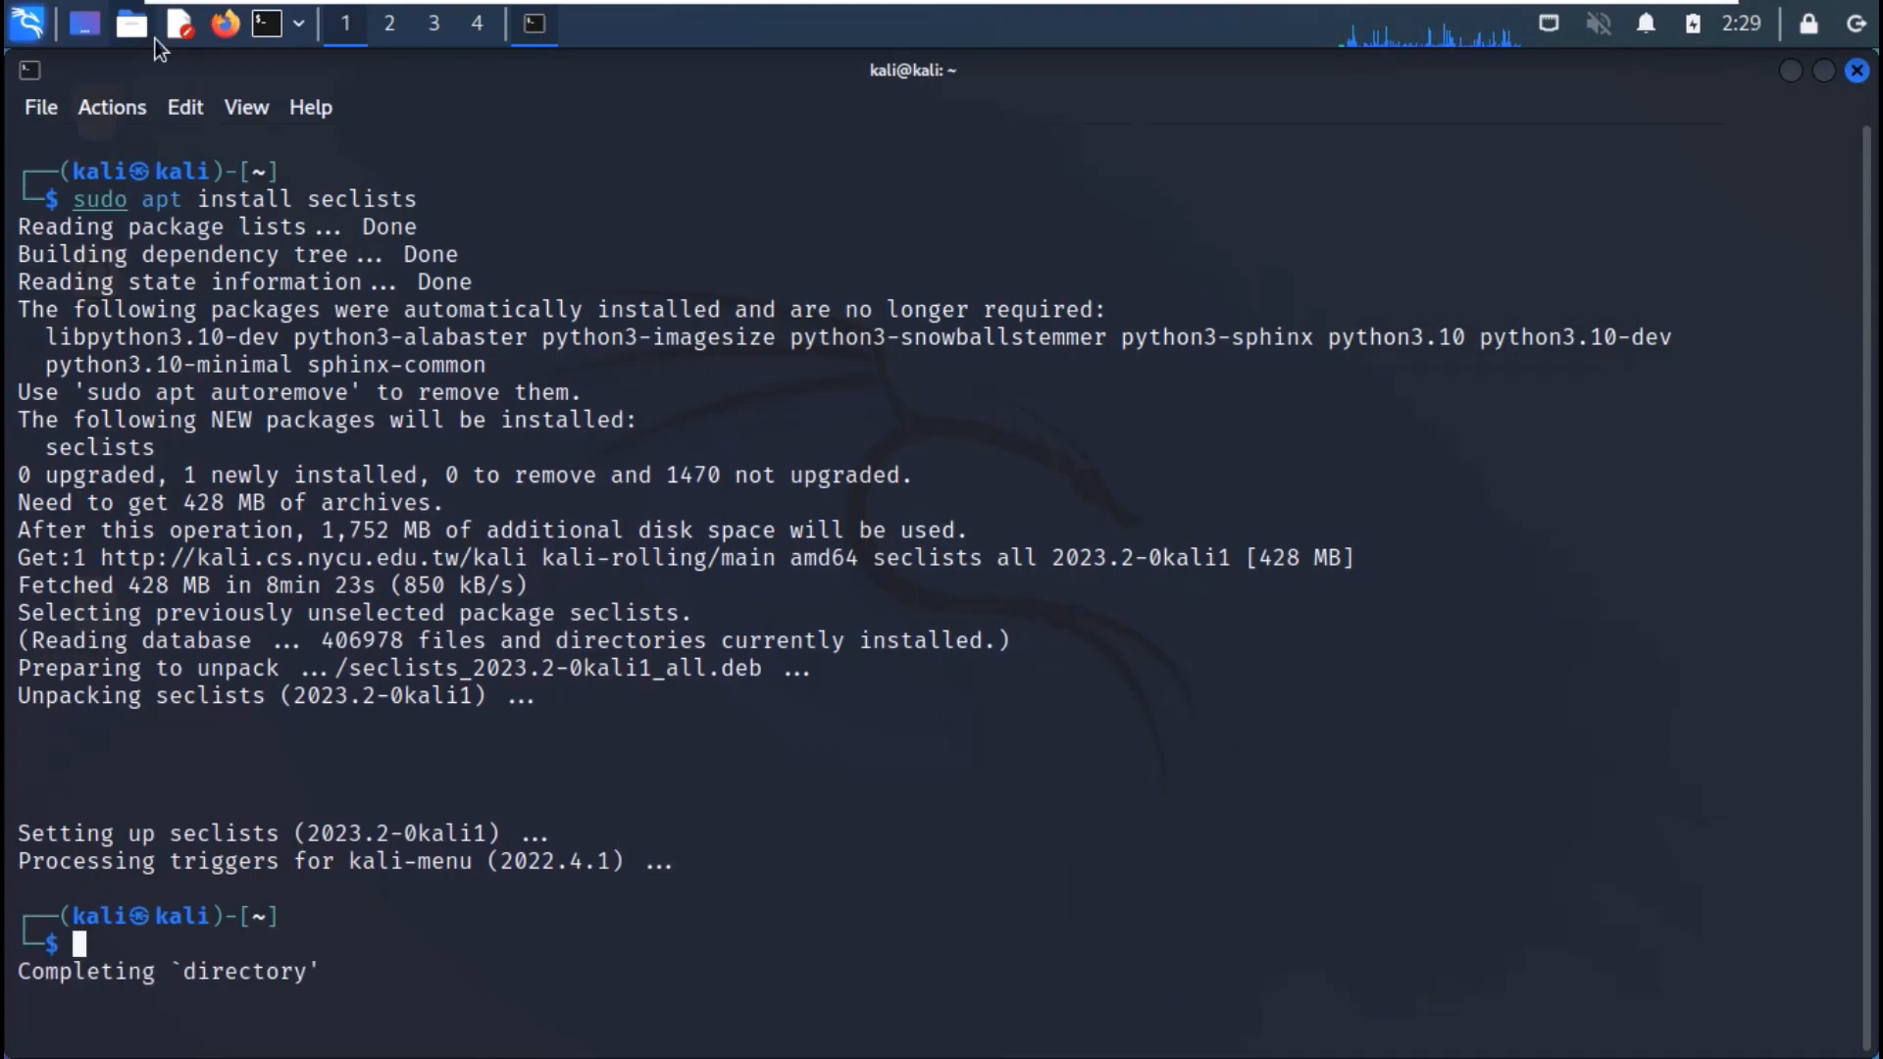
In Thunar browse File System > usr > share > seclists.
left_click(132, 23)
left_click(192, 81)
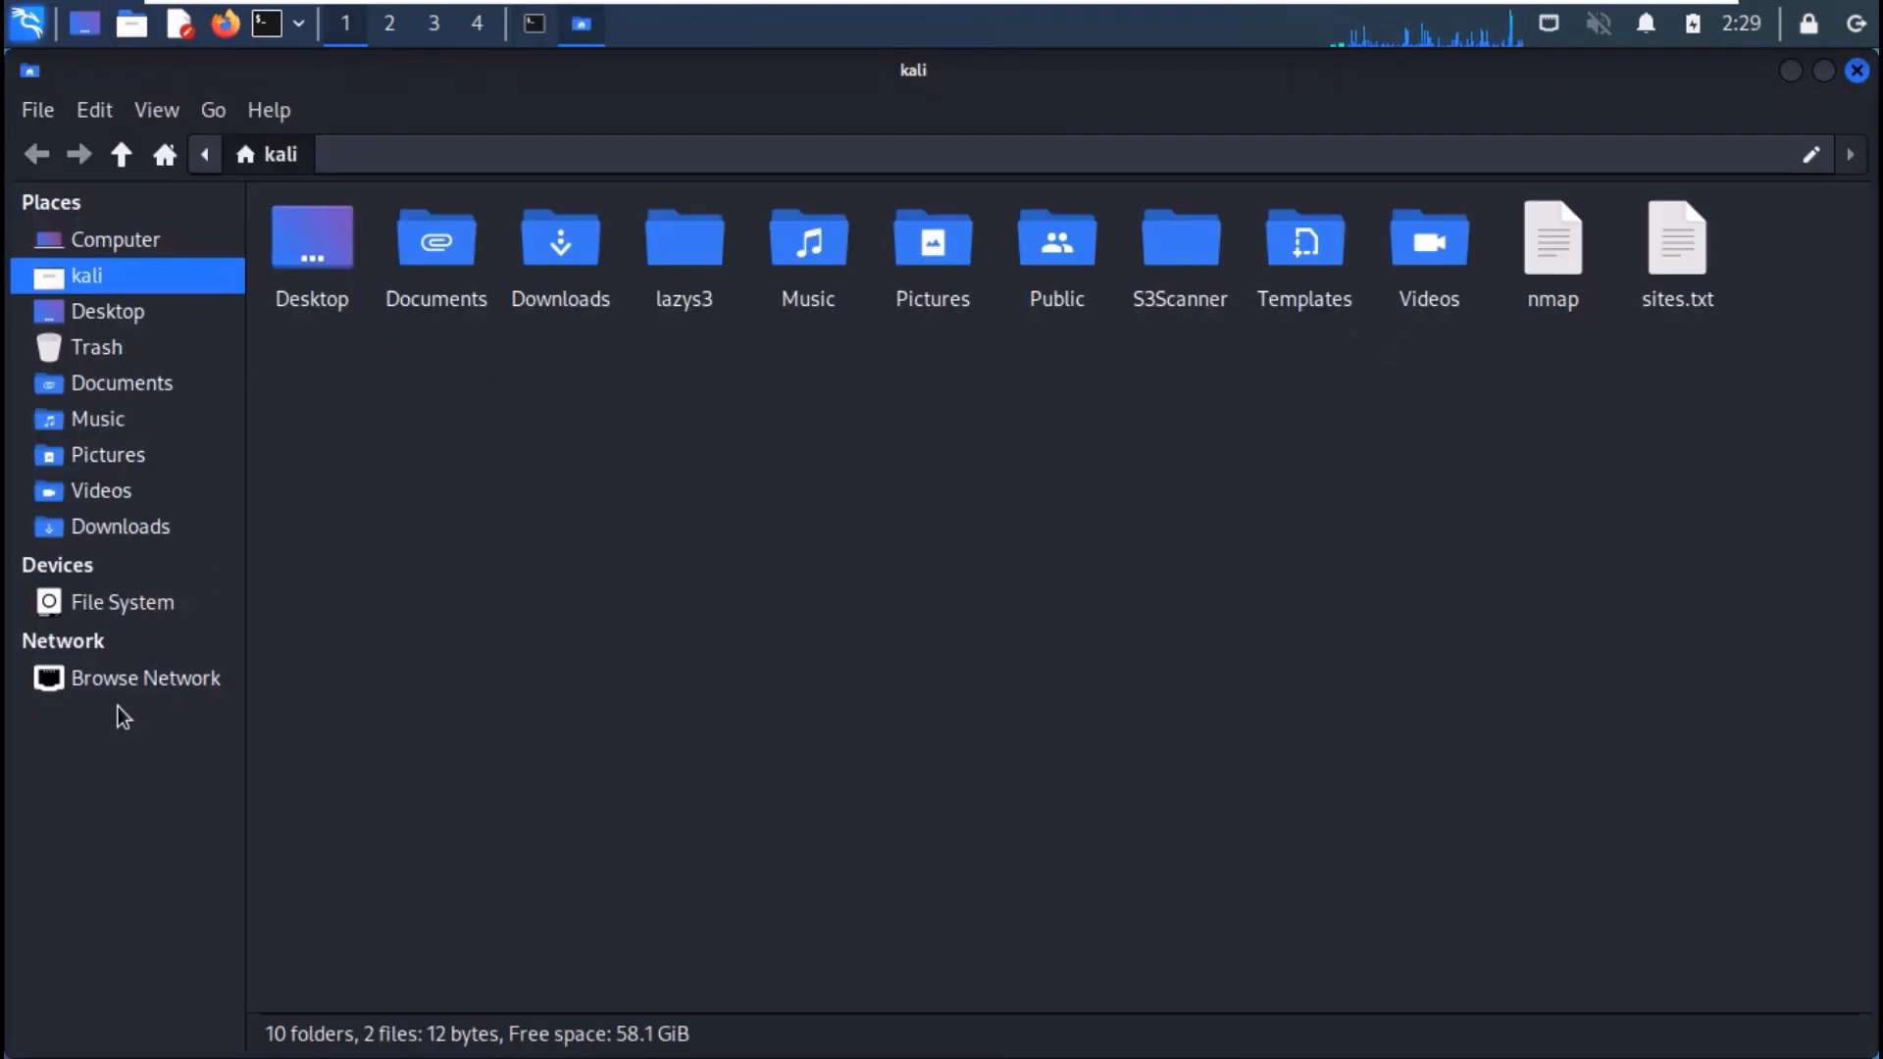
left_click(106, 606)
double_click(1478, 397)
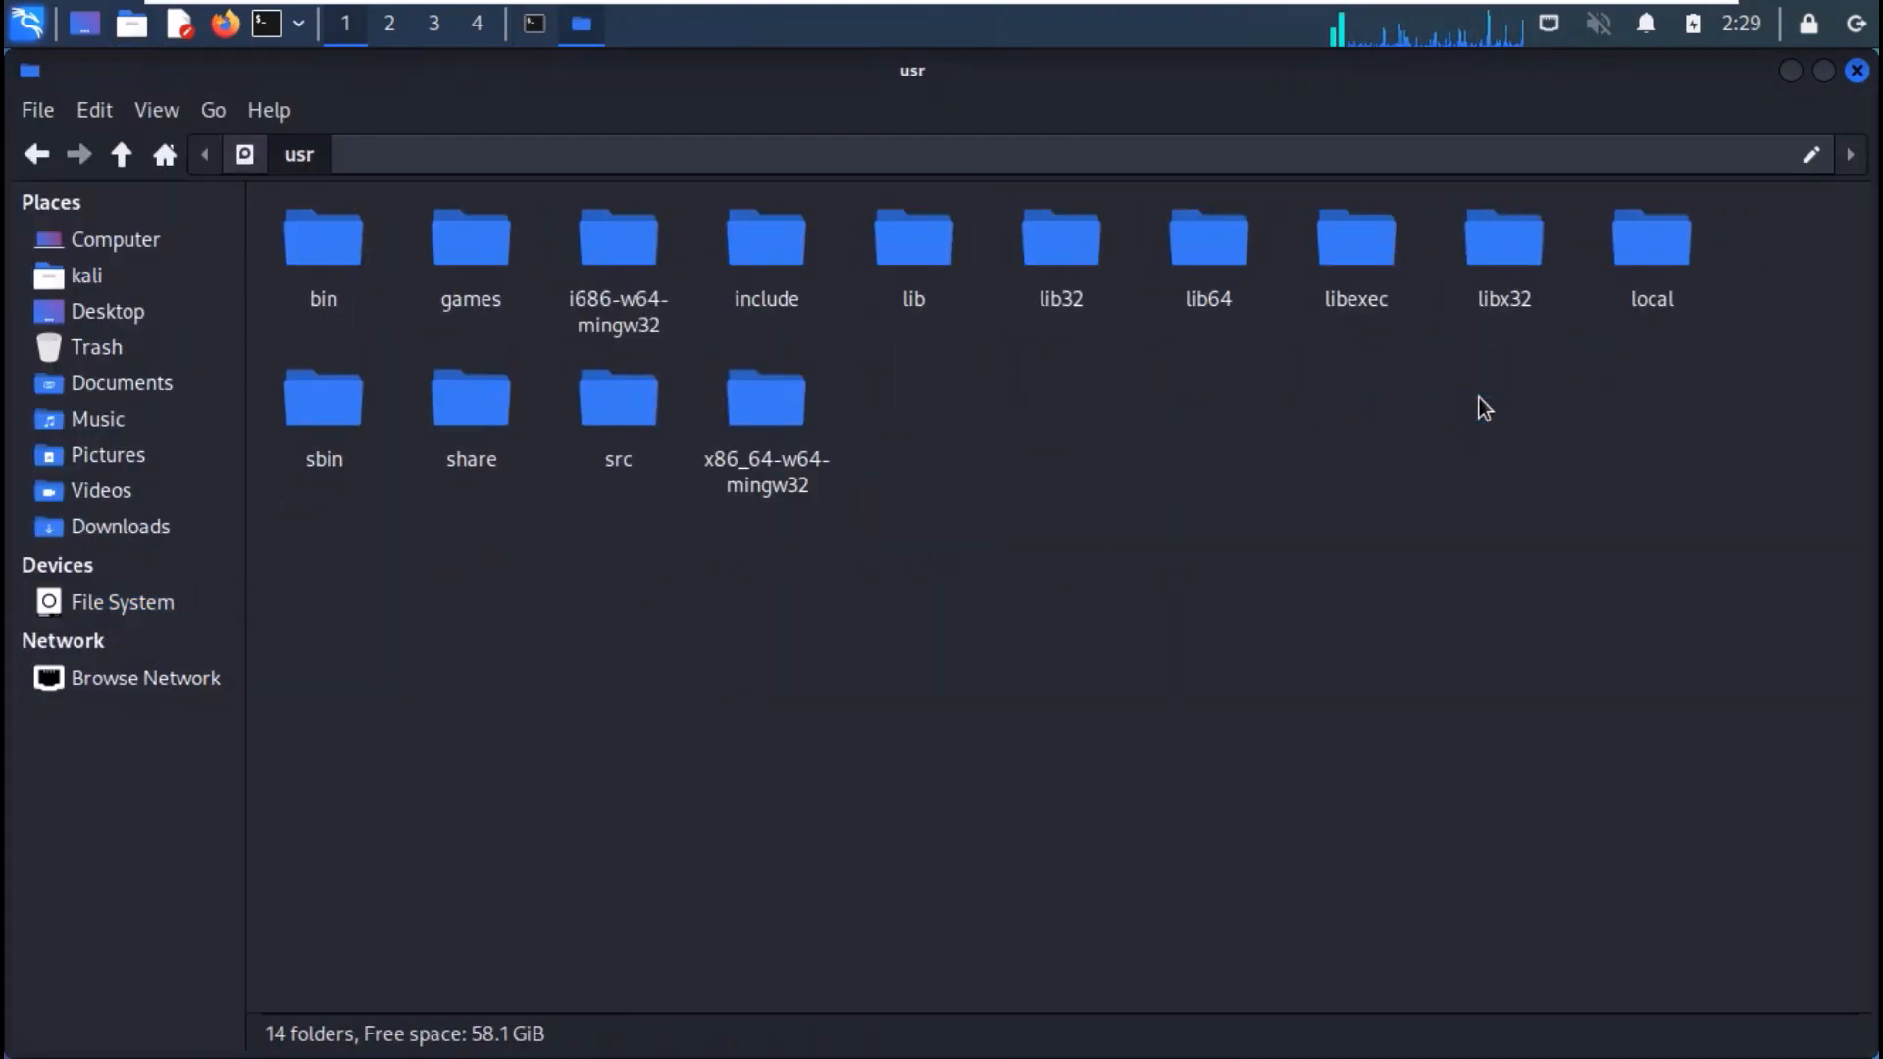
double_click(482, 424)
left_click(543, 427)
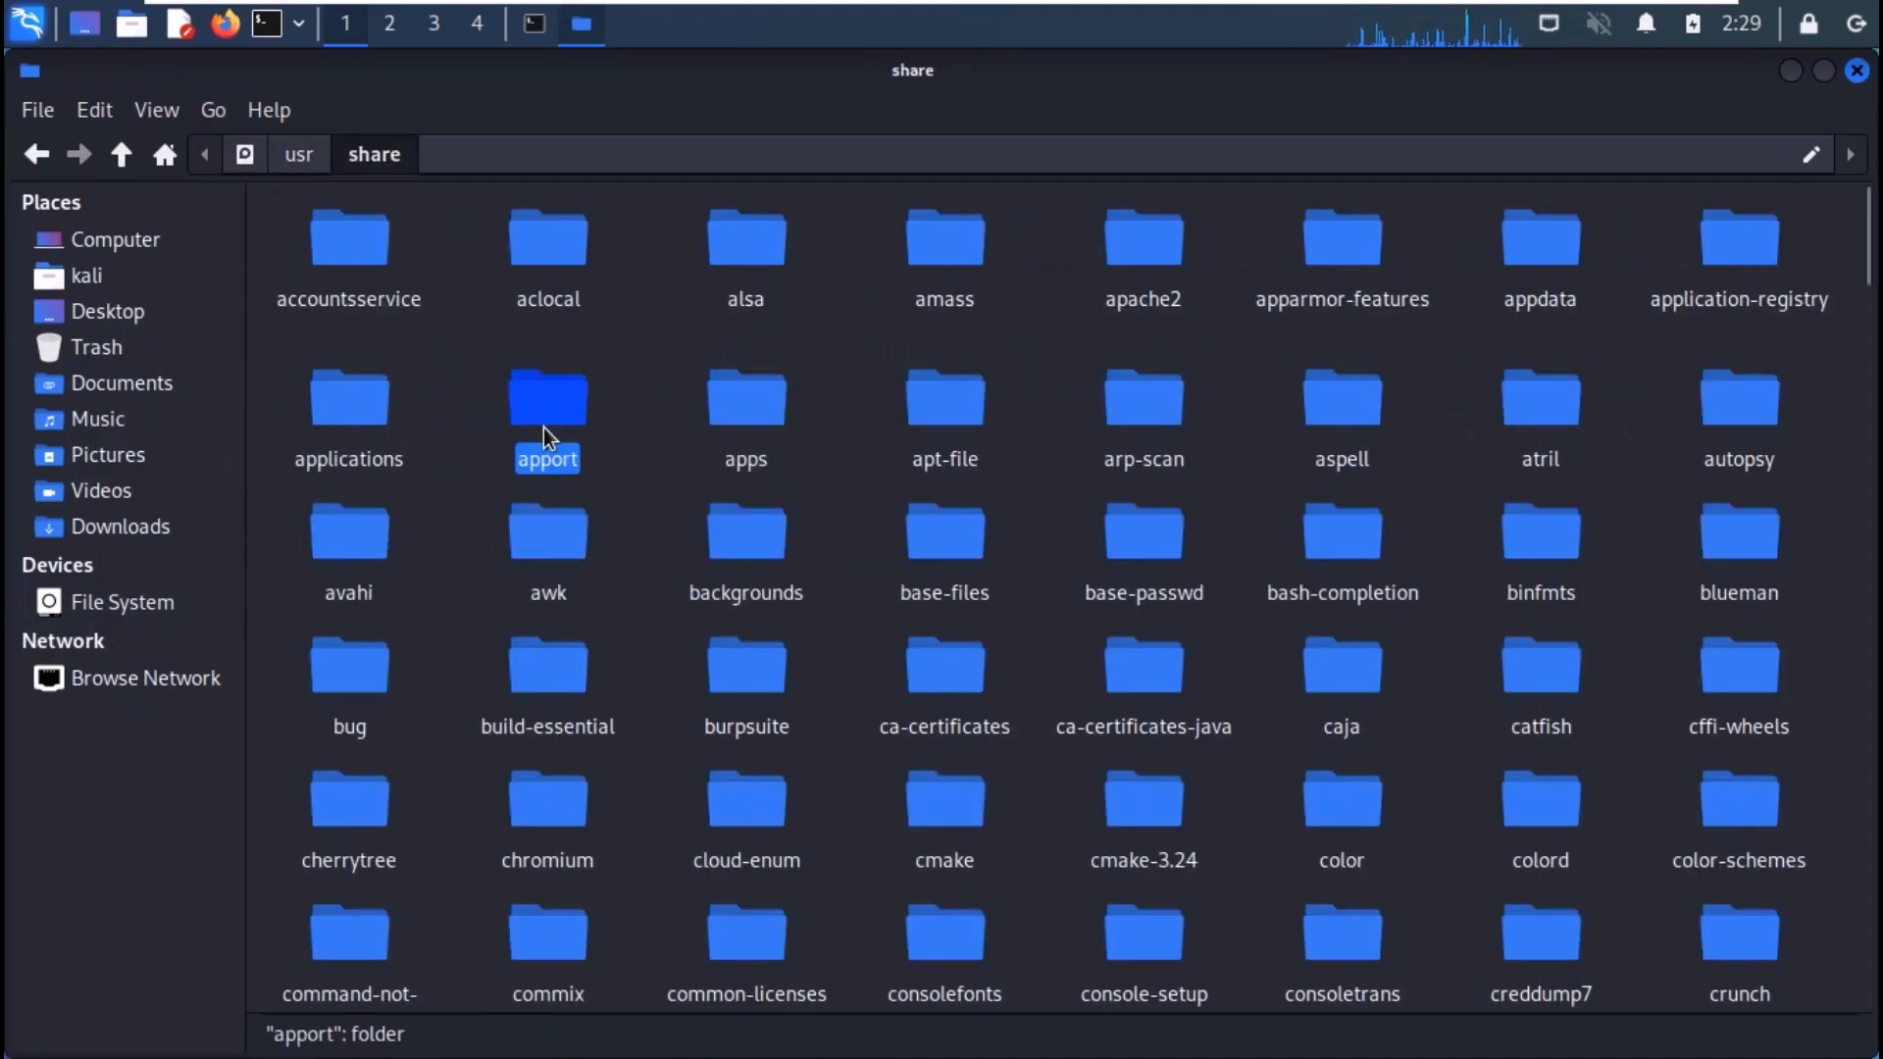
type("se")
key("Return")
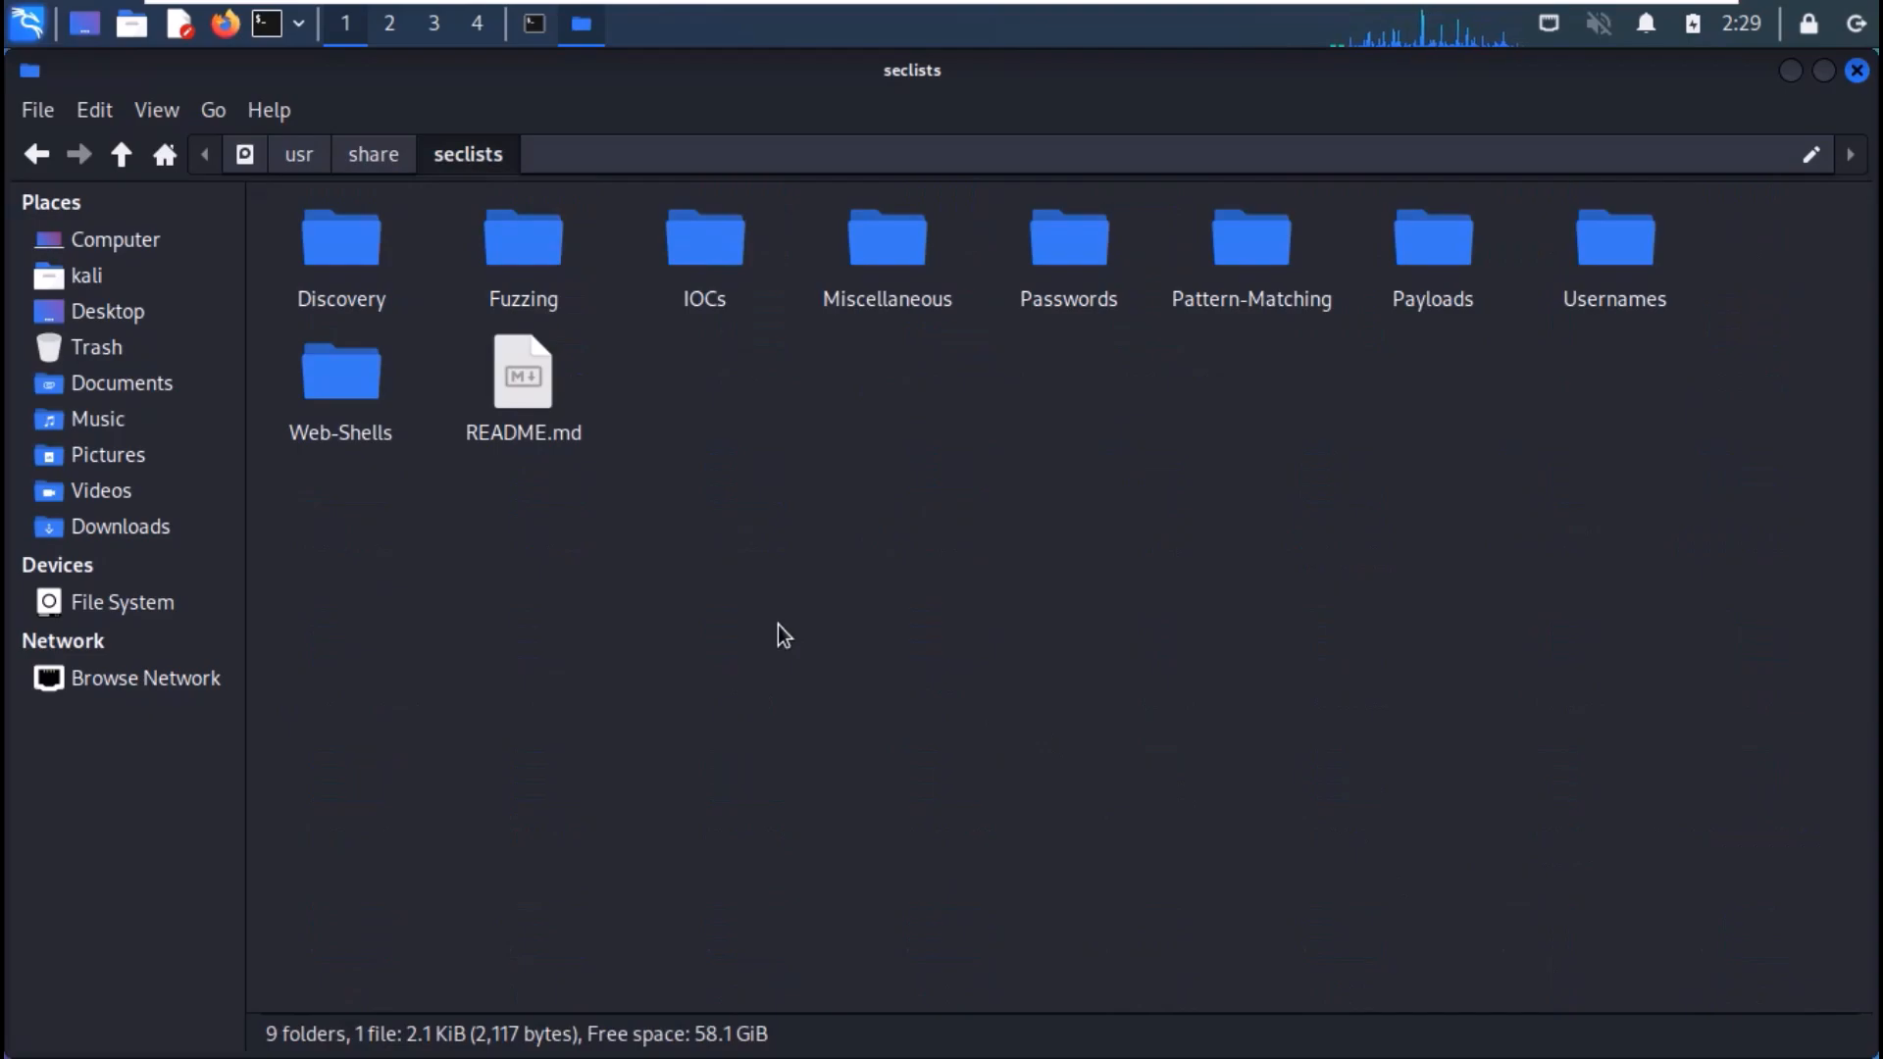
Browse Discovery > DNS, select fierce-hostlist.txt, and return to the terminal.
double_click(368, 254)
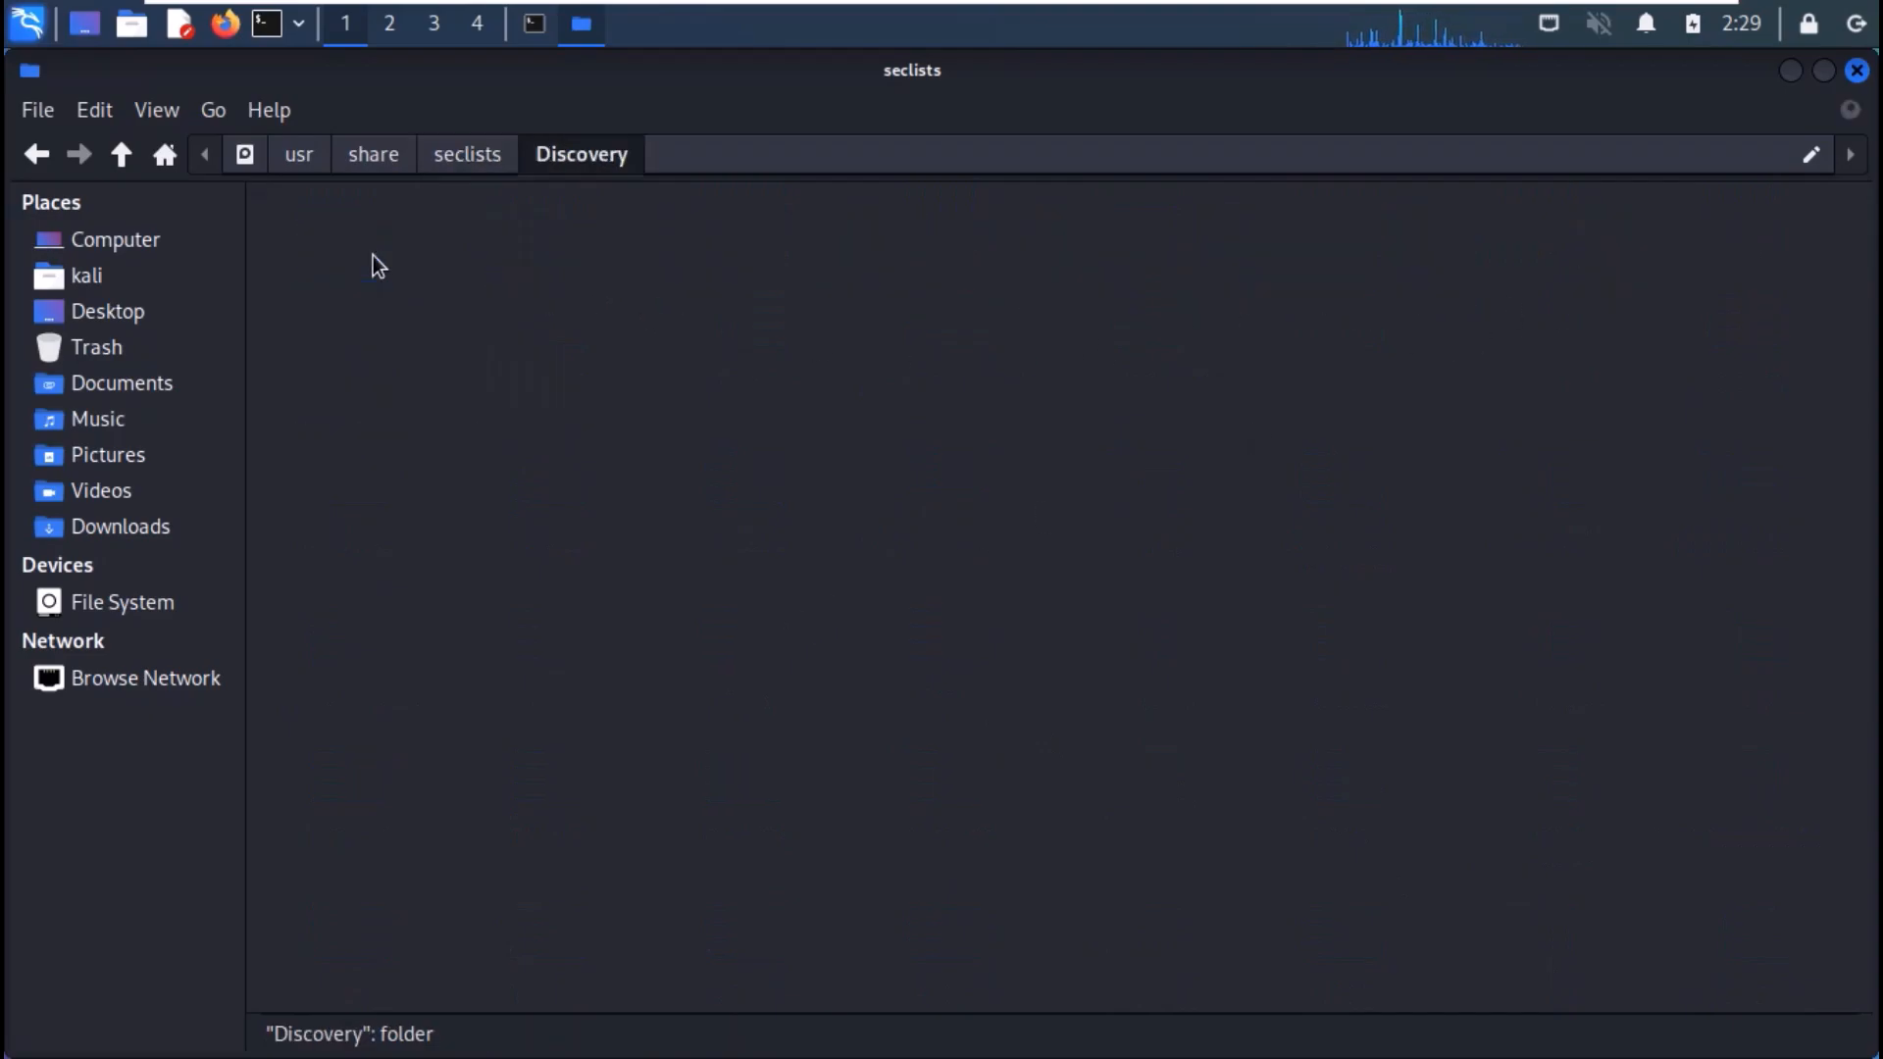
double_click(327, 239)
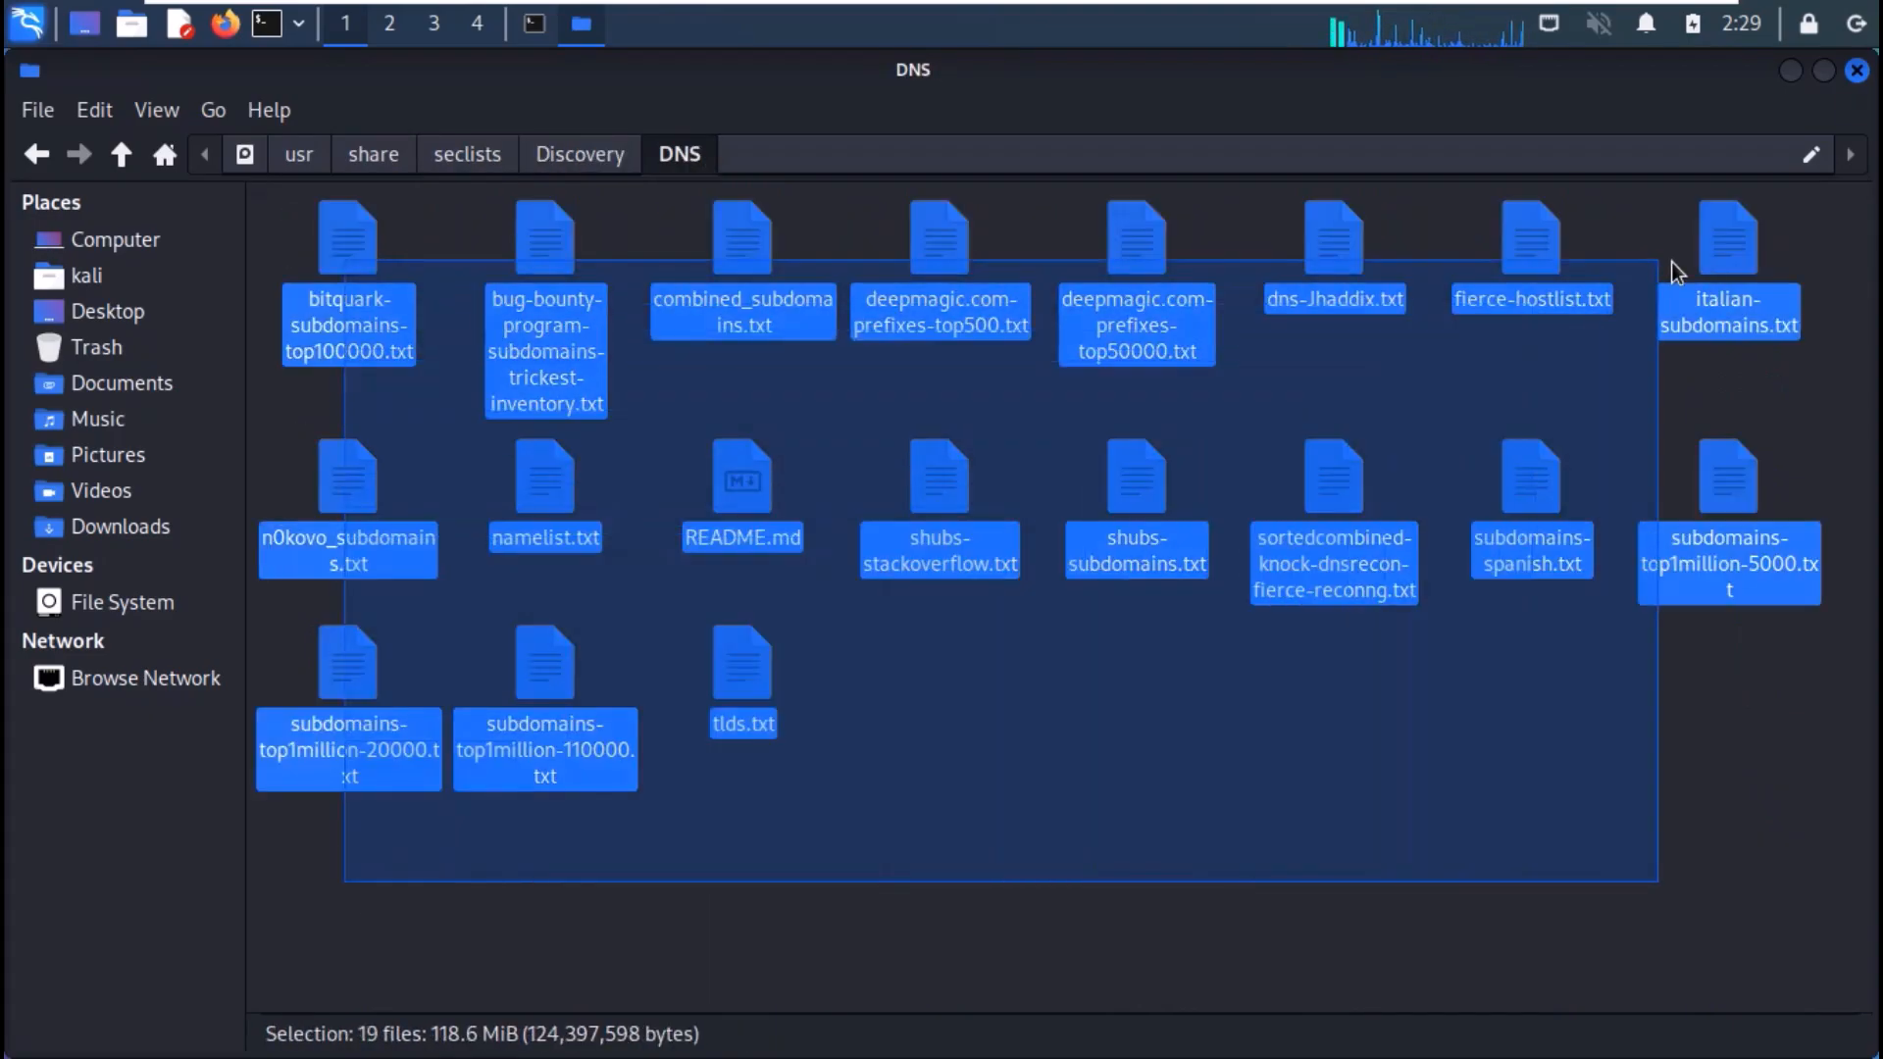
left_click_drag(354, 901, 1236, 883)
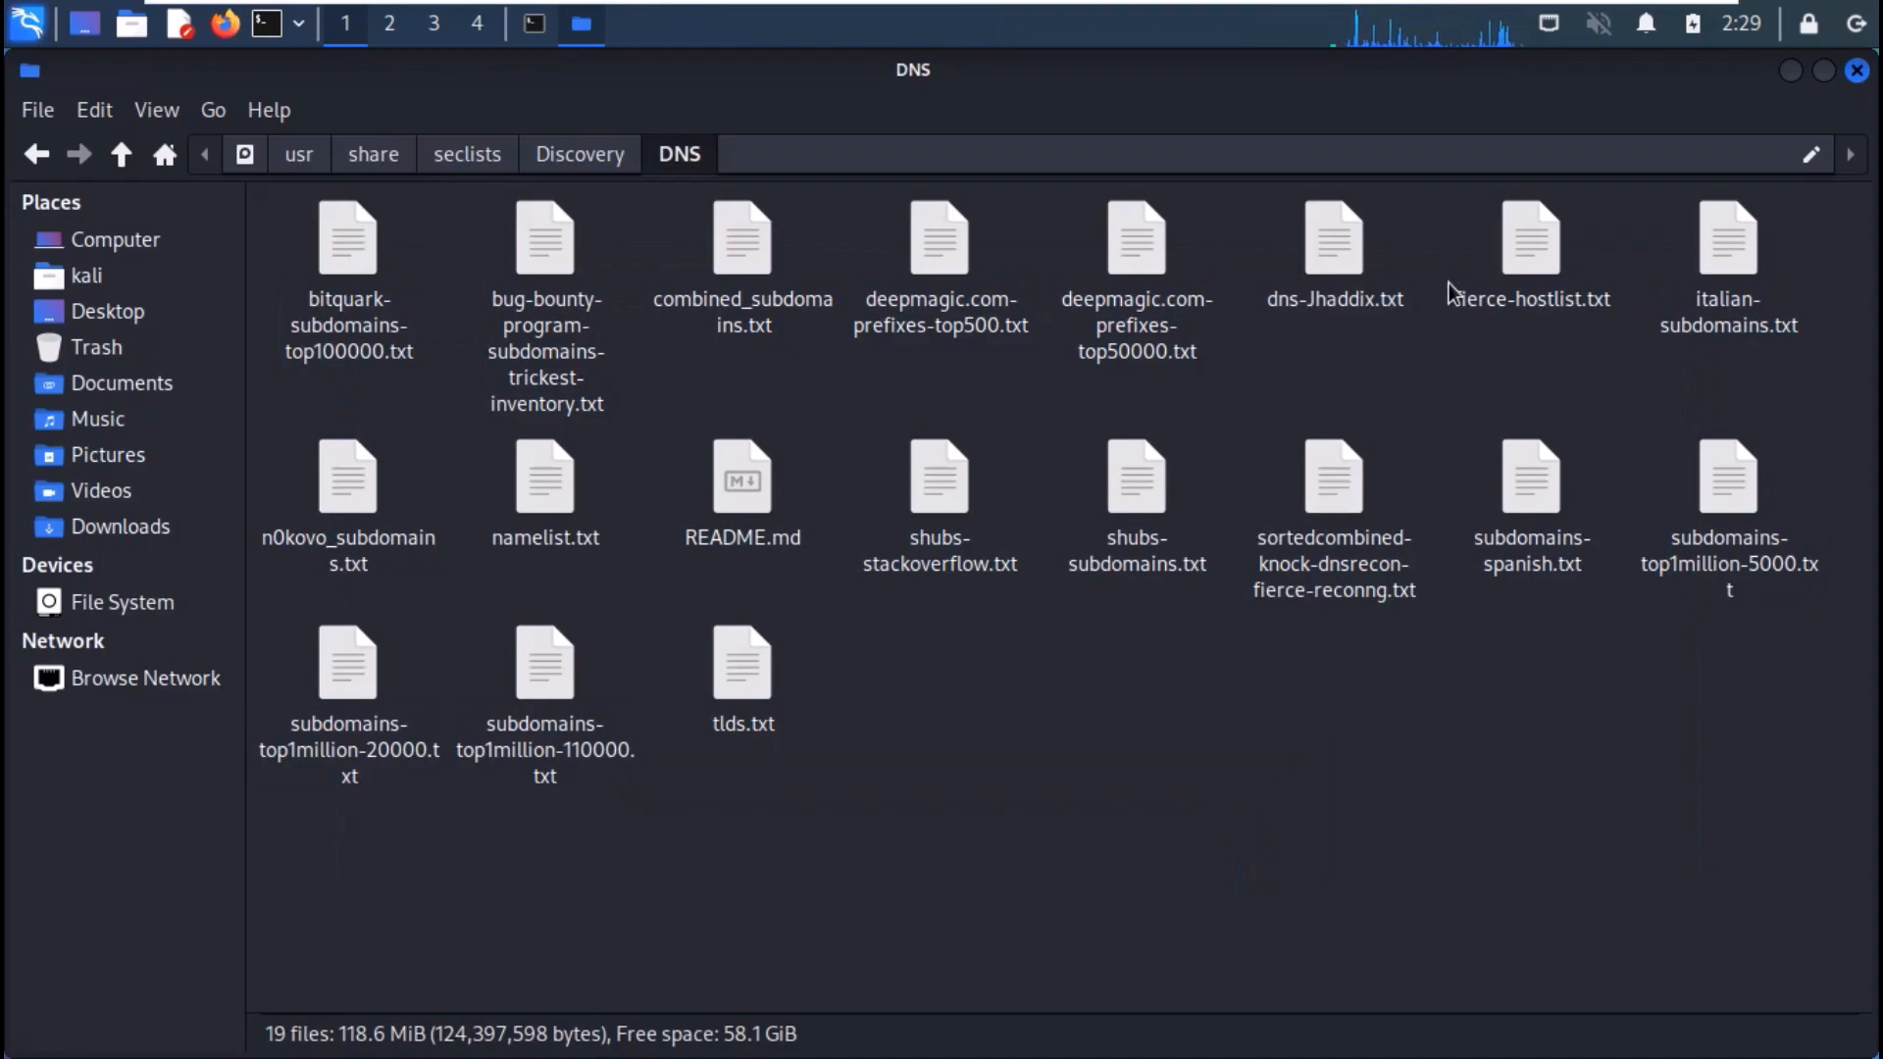
left_click(1530, 243)
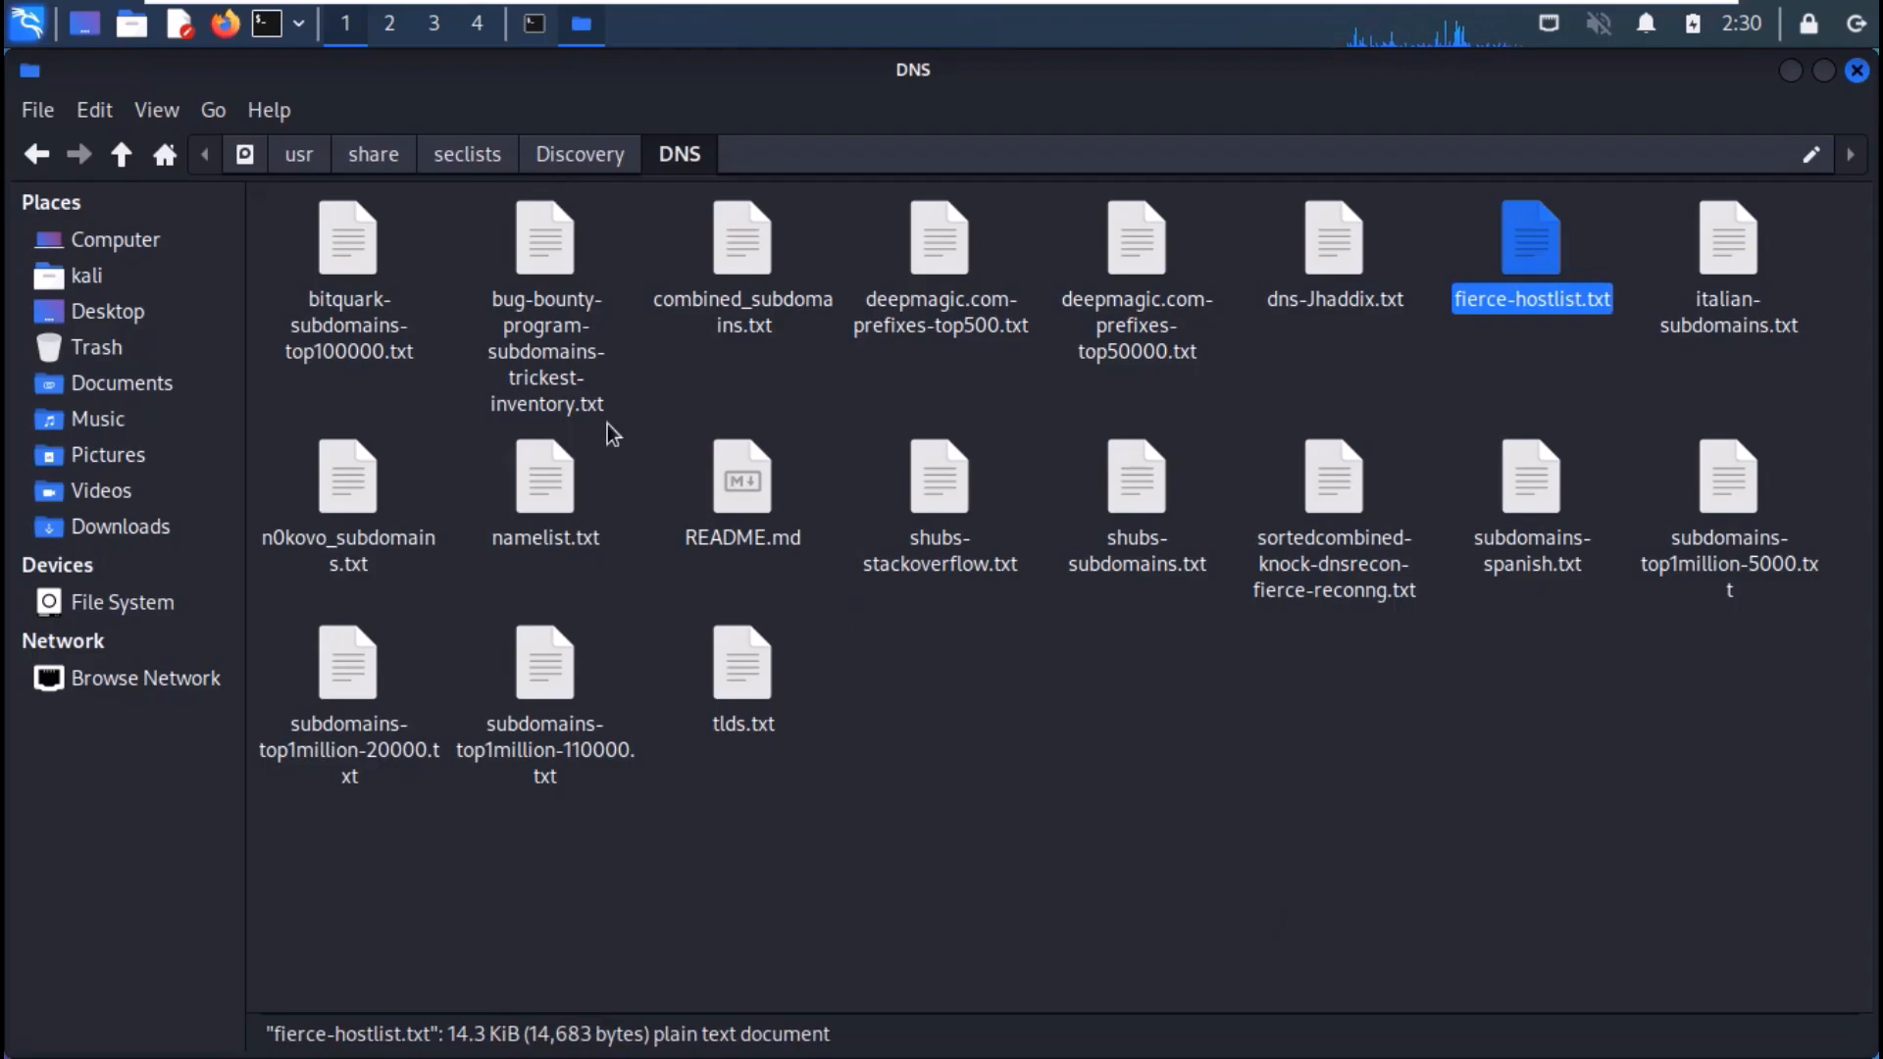
left_click(532, 24)
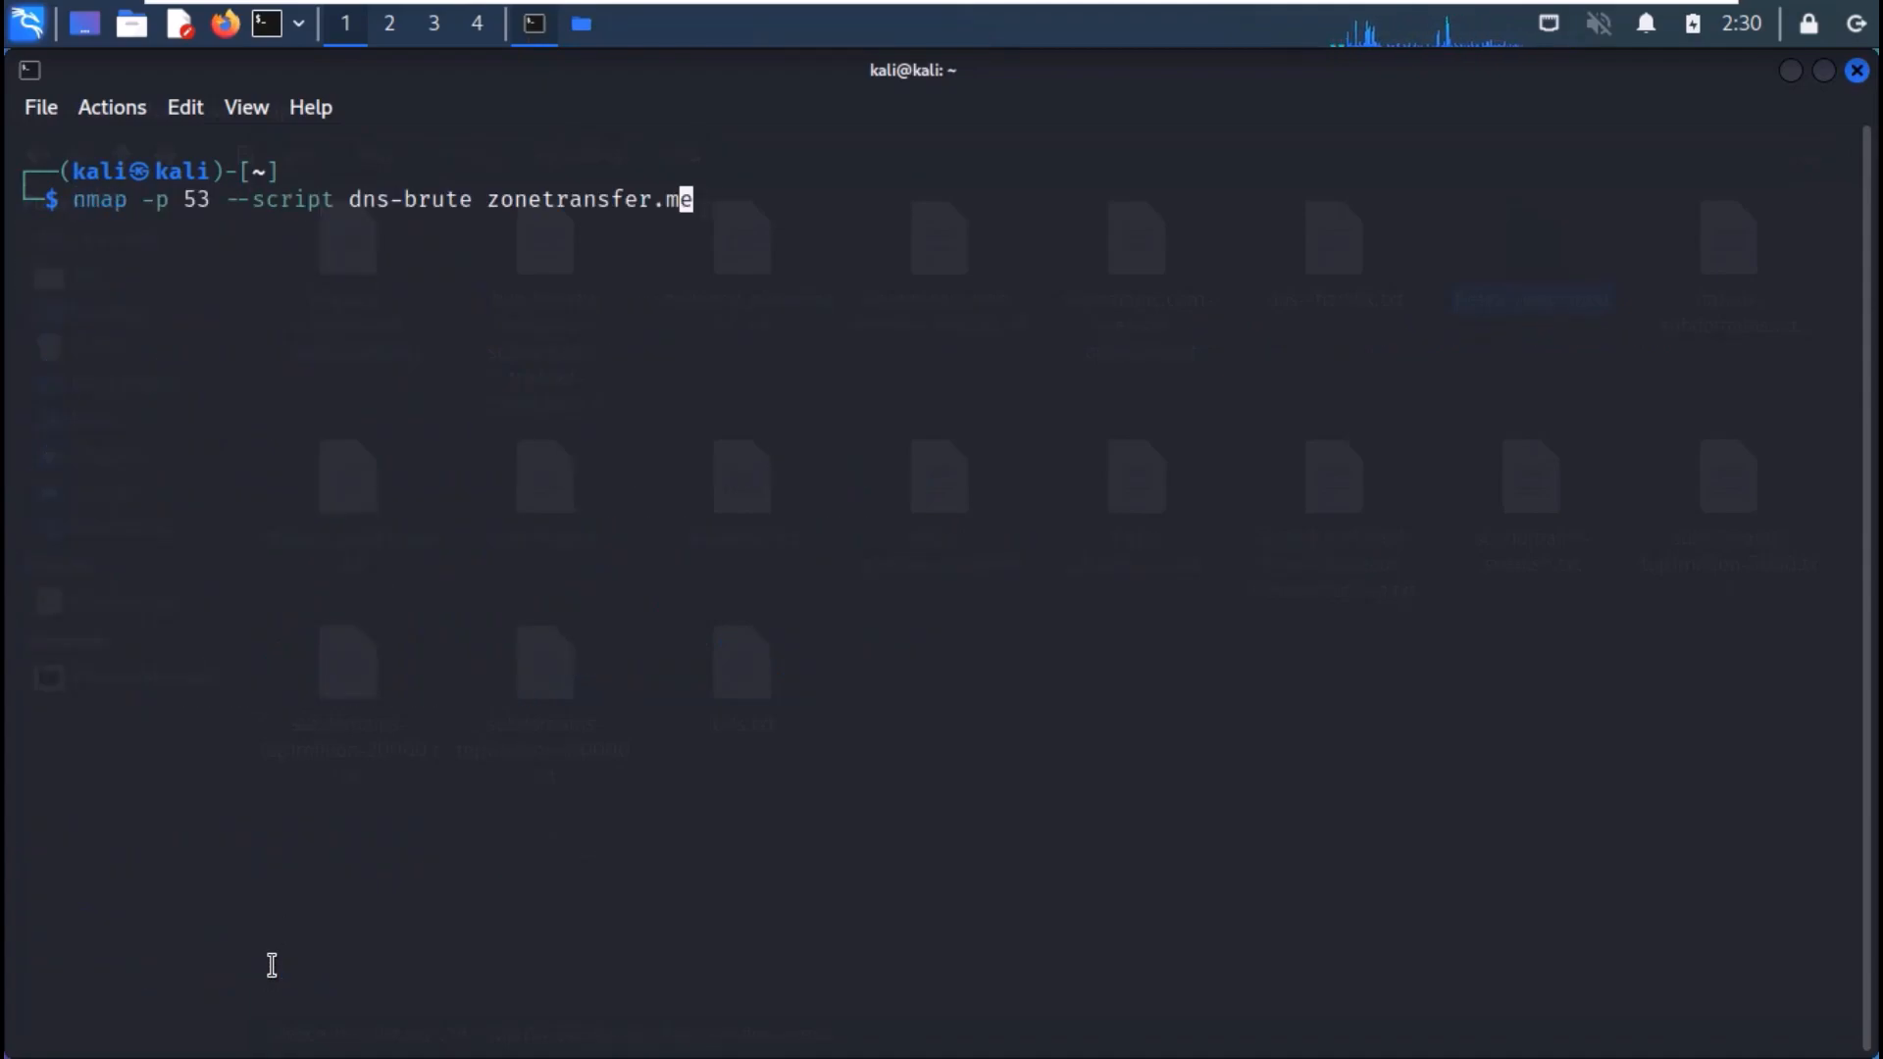
key("Left")
key("Left")
key("Left")
key("Left")
key("Left")
key("Left")
key("Left")
key("Left")
key("Left")
Run nmap -p 53 --script dns-brute zonetransfer.me and highlight the five discovered hostnames.
key("Right")
key("Right")
key("Right")
key("Right")
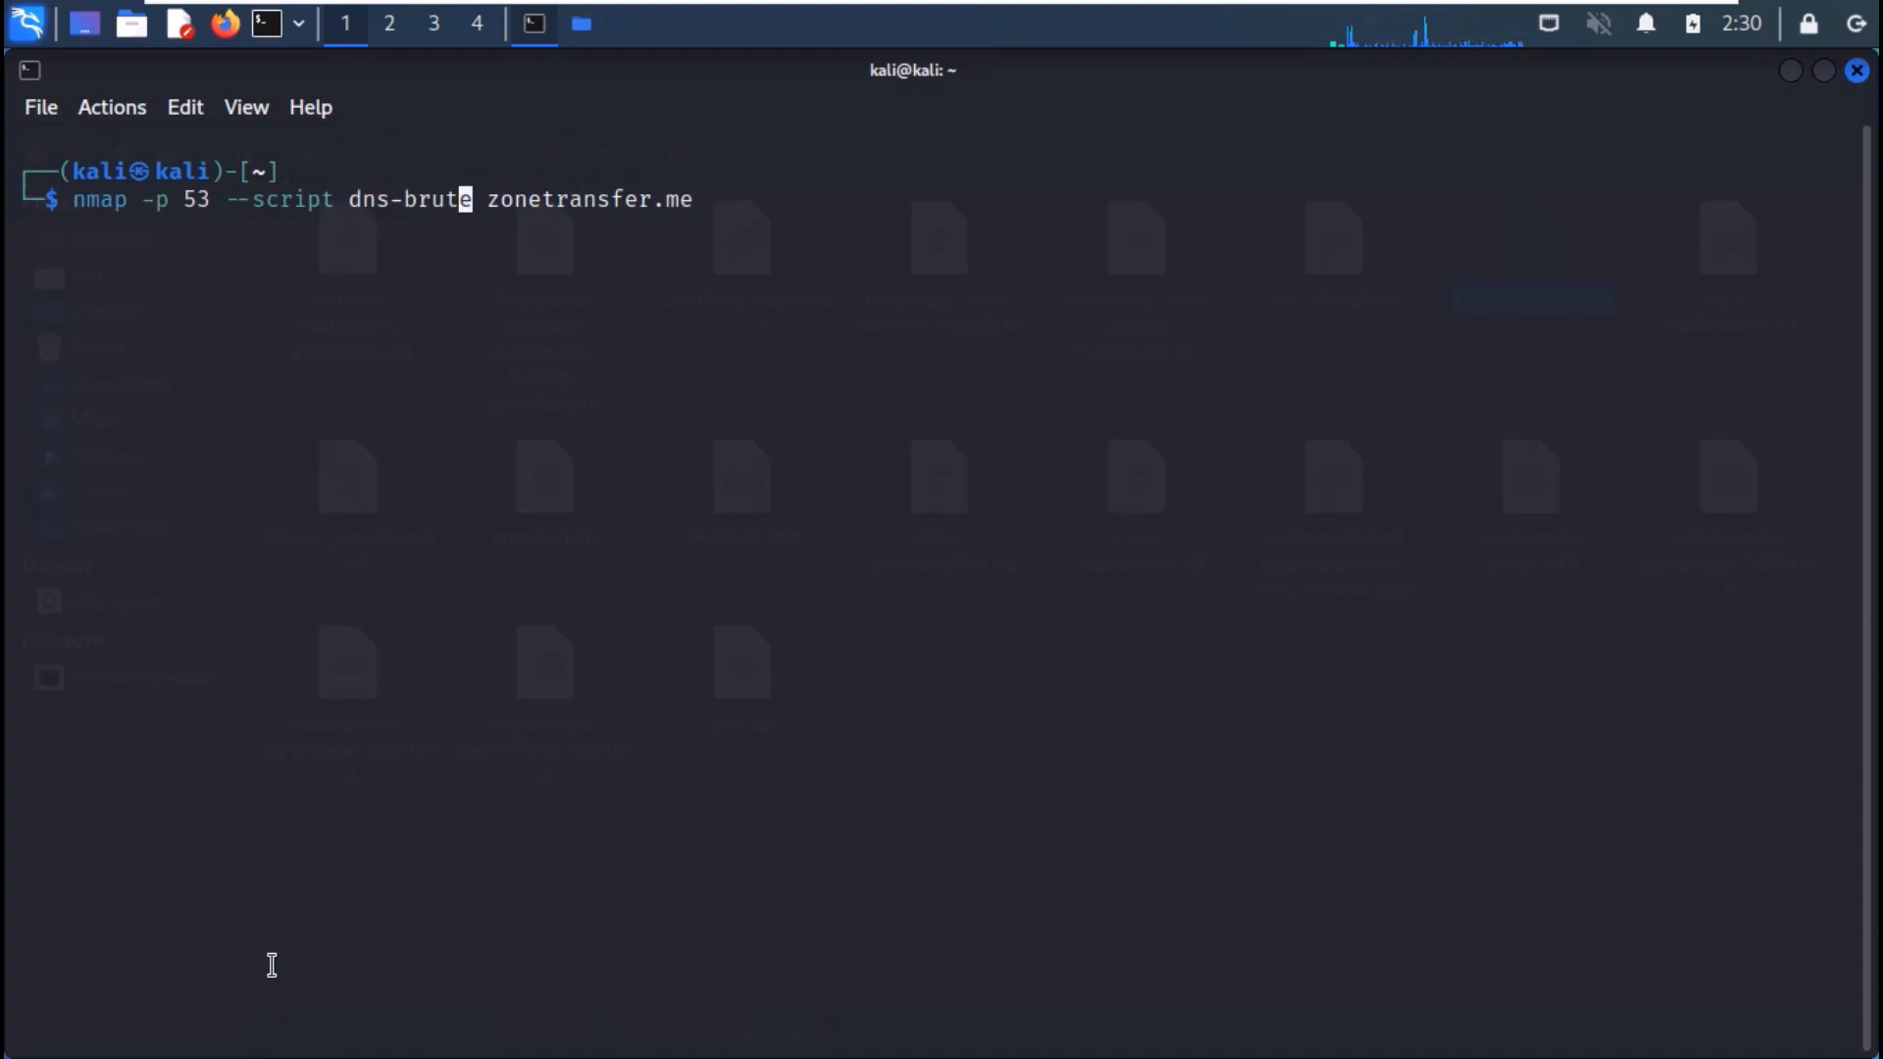
key("Right")
key("Right")
key("Right")
key("Return")
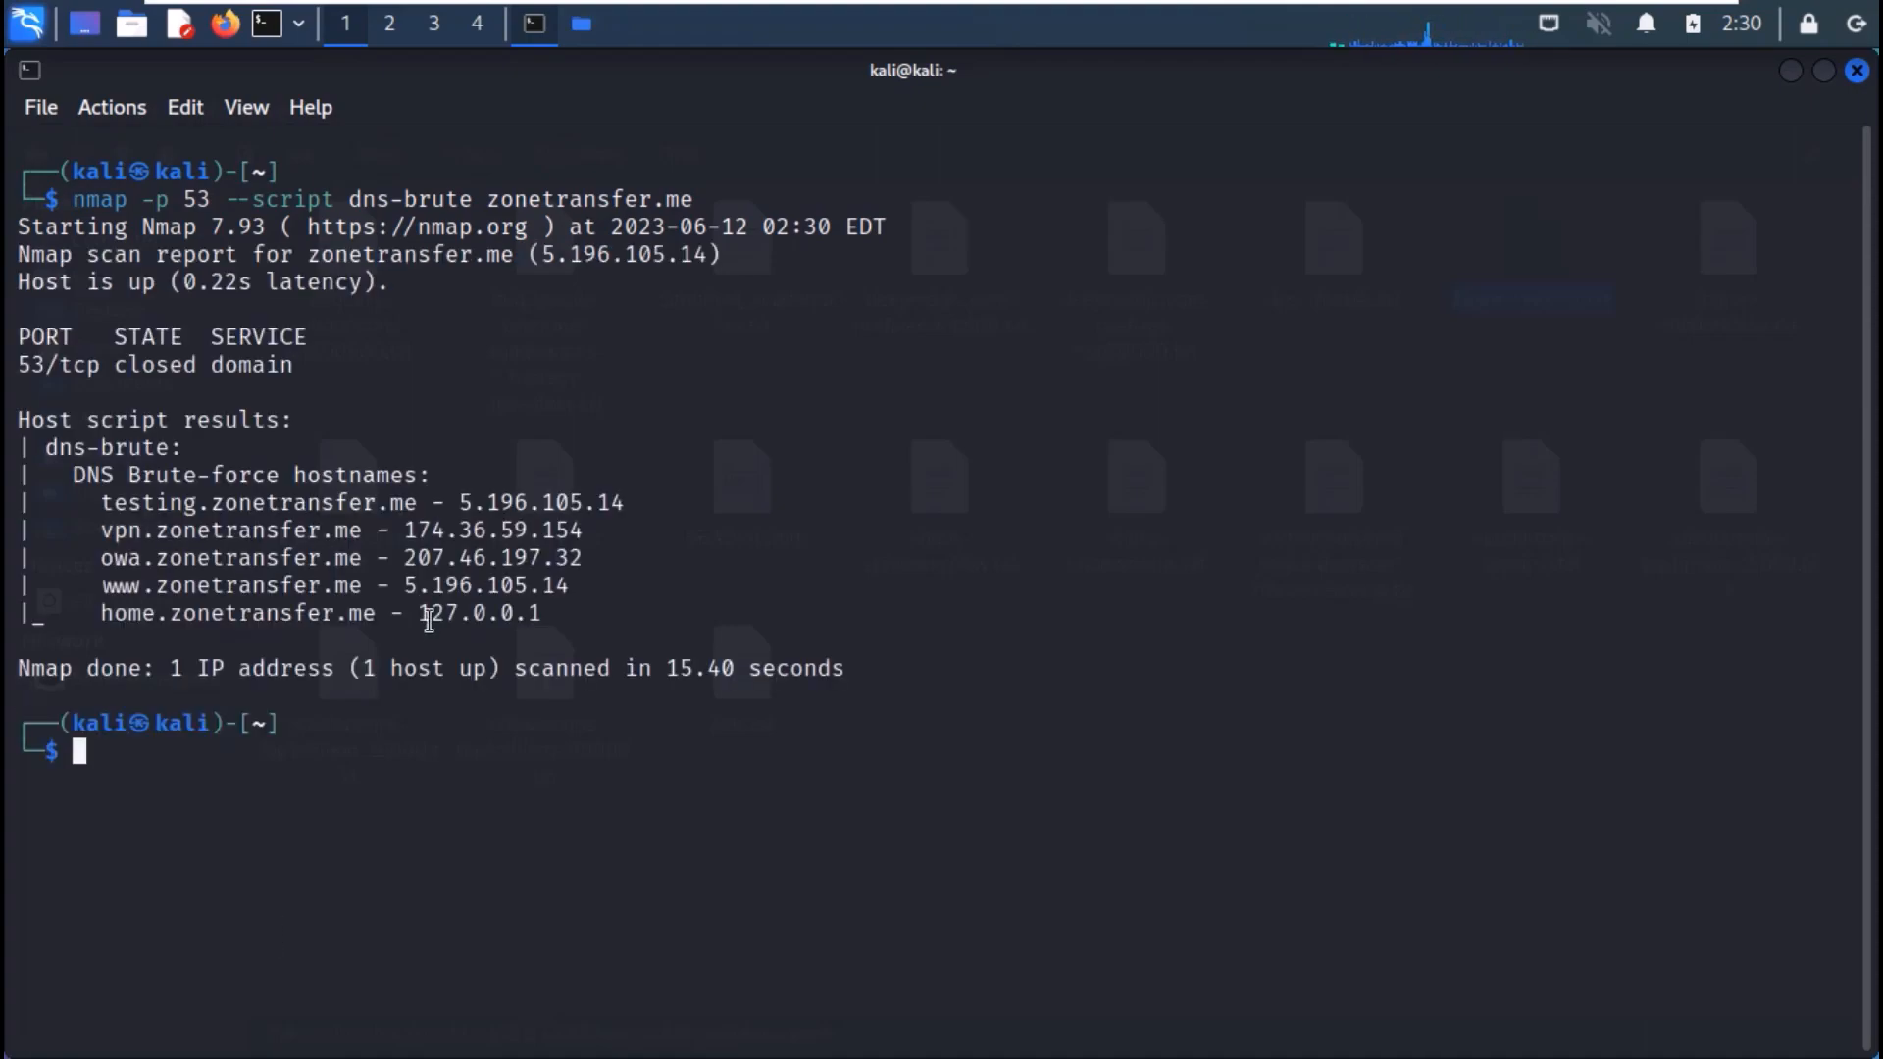
left_click_drag(598, 624, 40, 510)
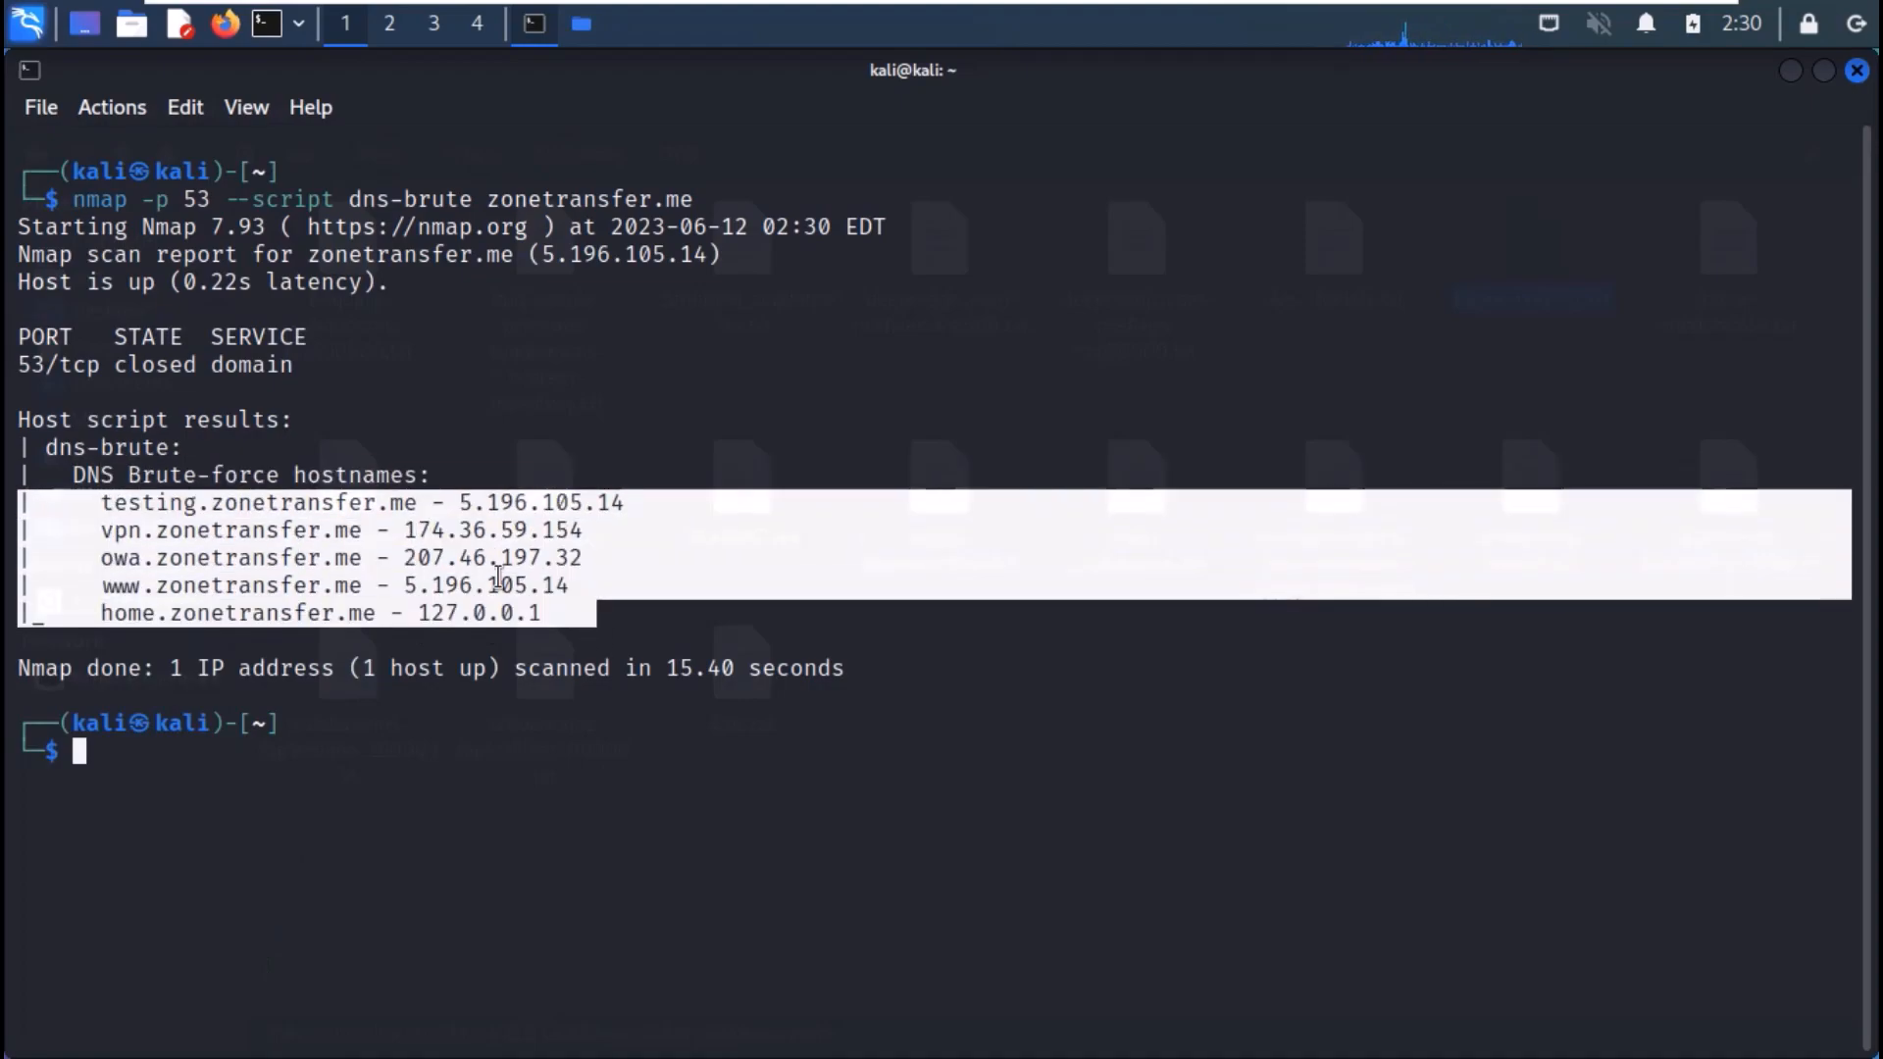
left_click(517, 792)
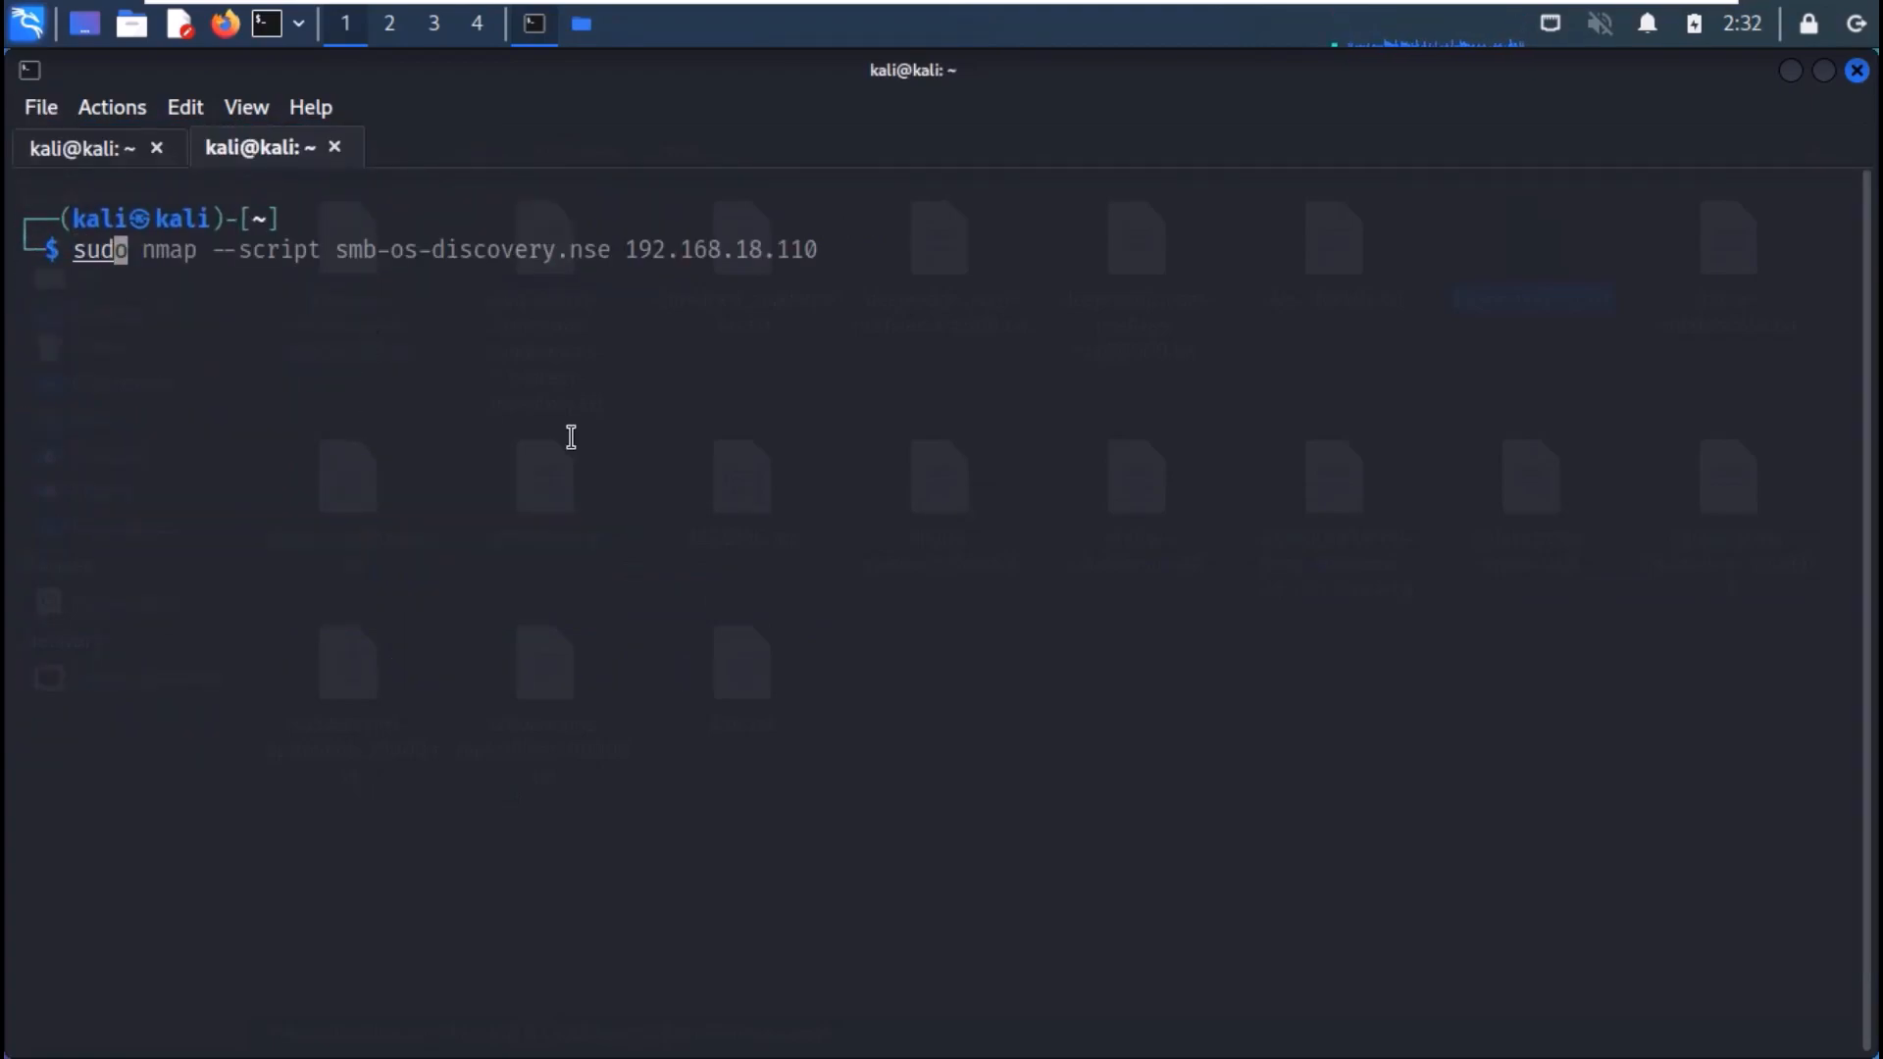
type(" apt install dnsma")
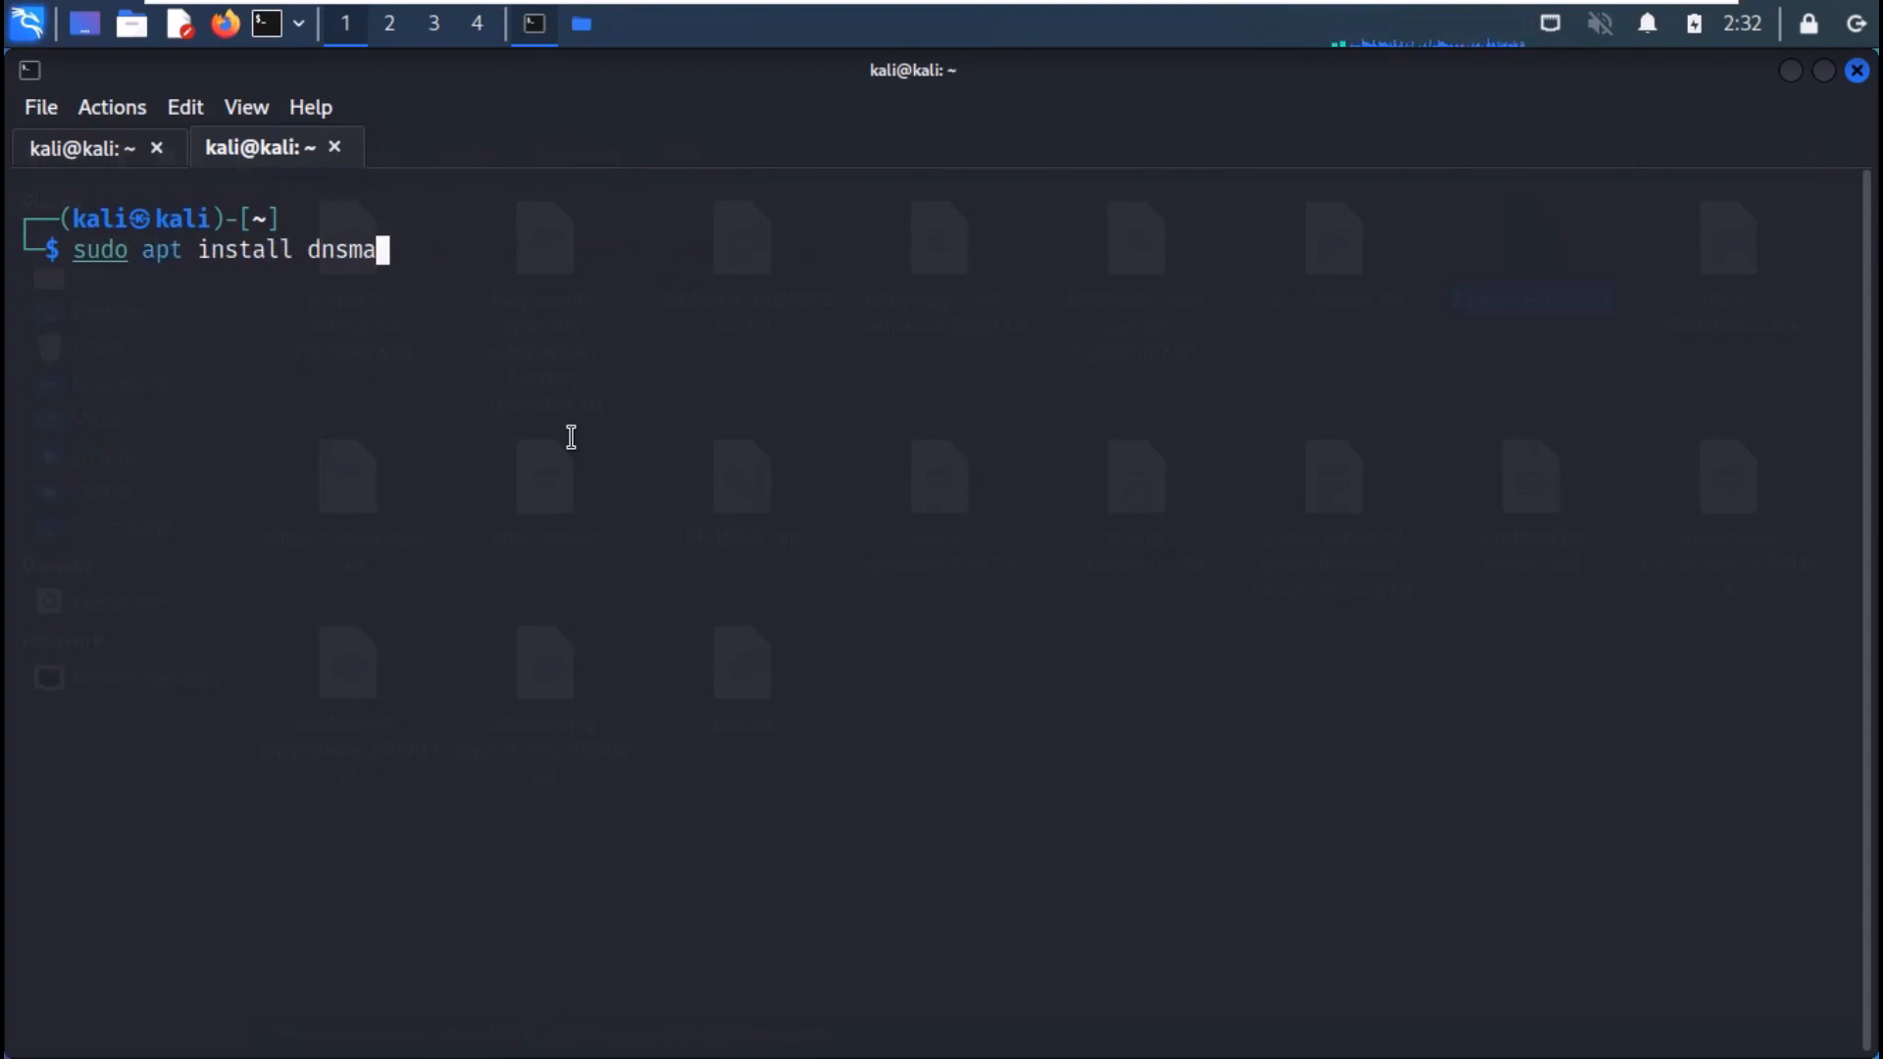
type("p")
Install dnsmap and run it on zonetransfer.me with the fierce-hostlist.txt wordlist.
key("Return")
key("Return")
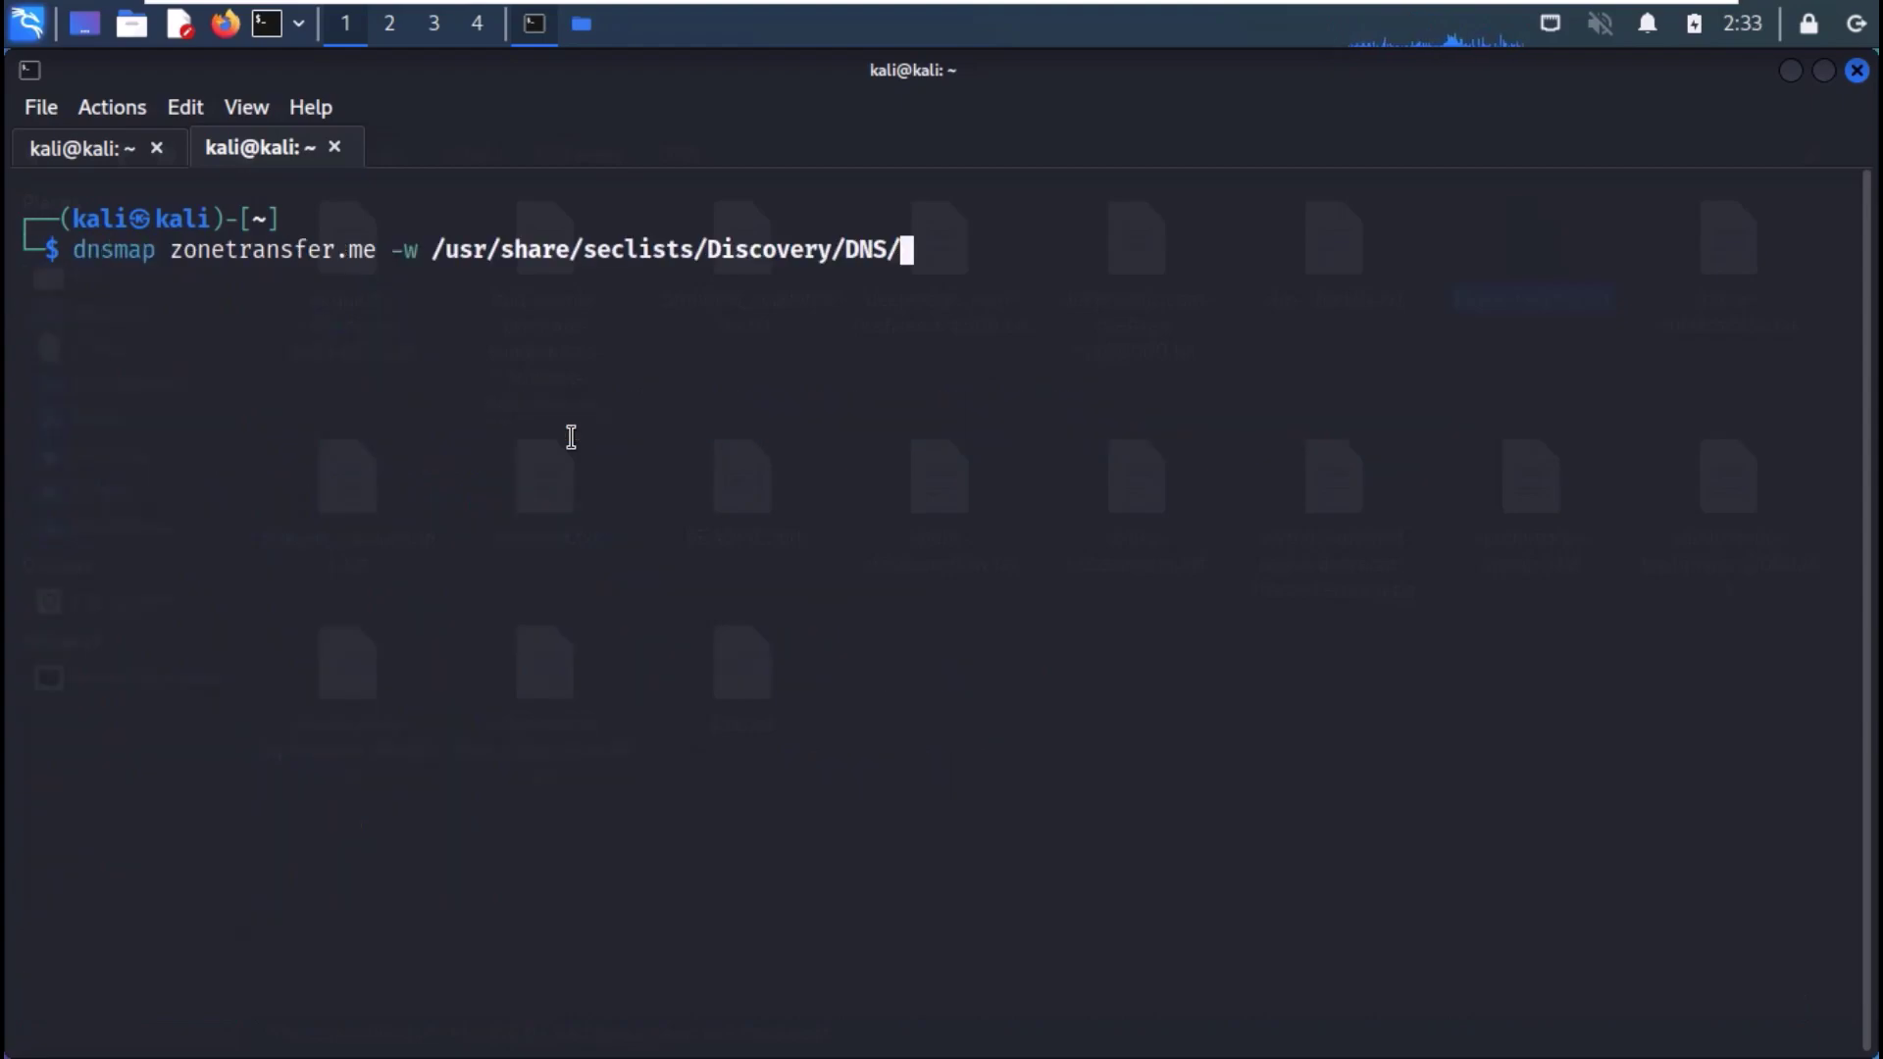
type("f")
key("Tab")
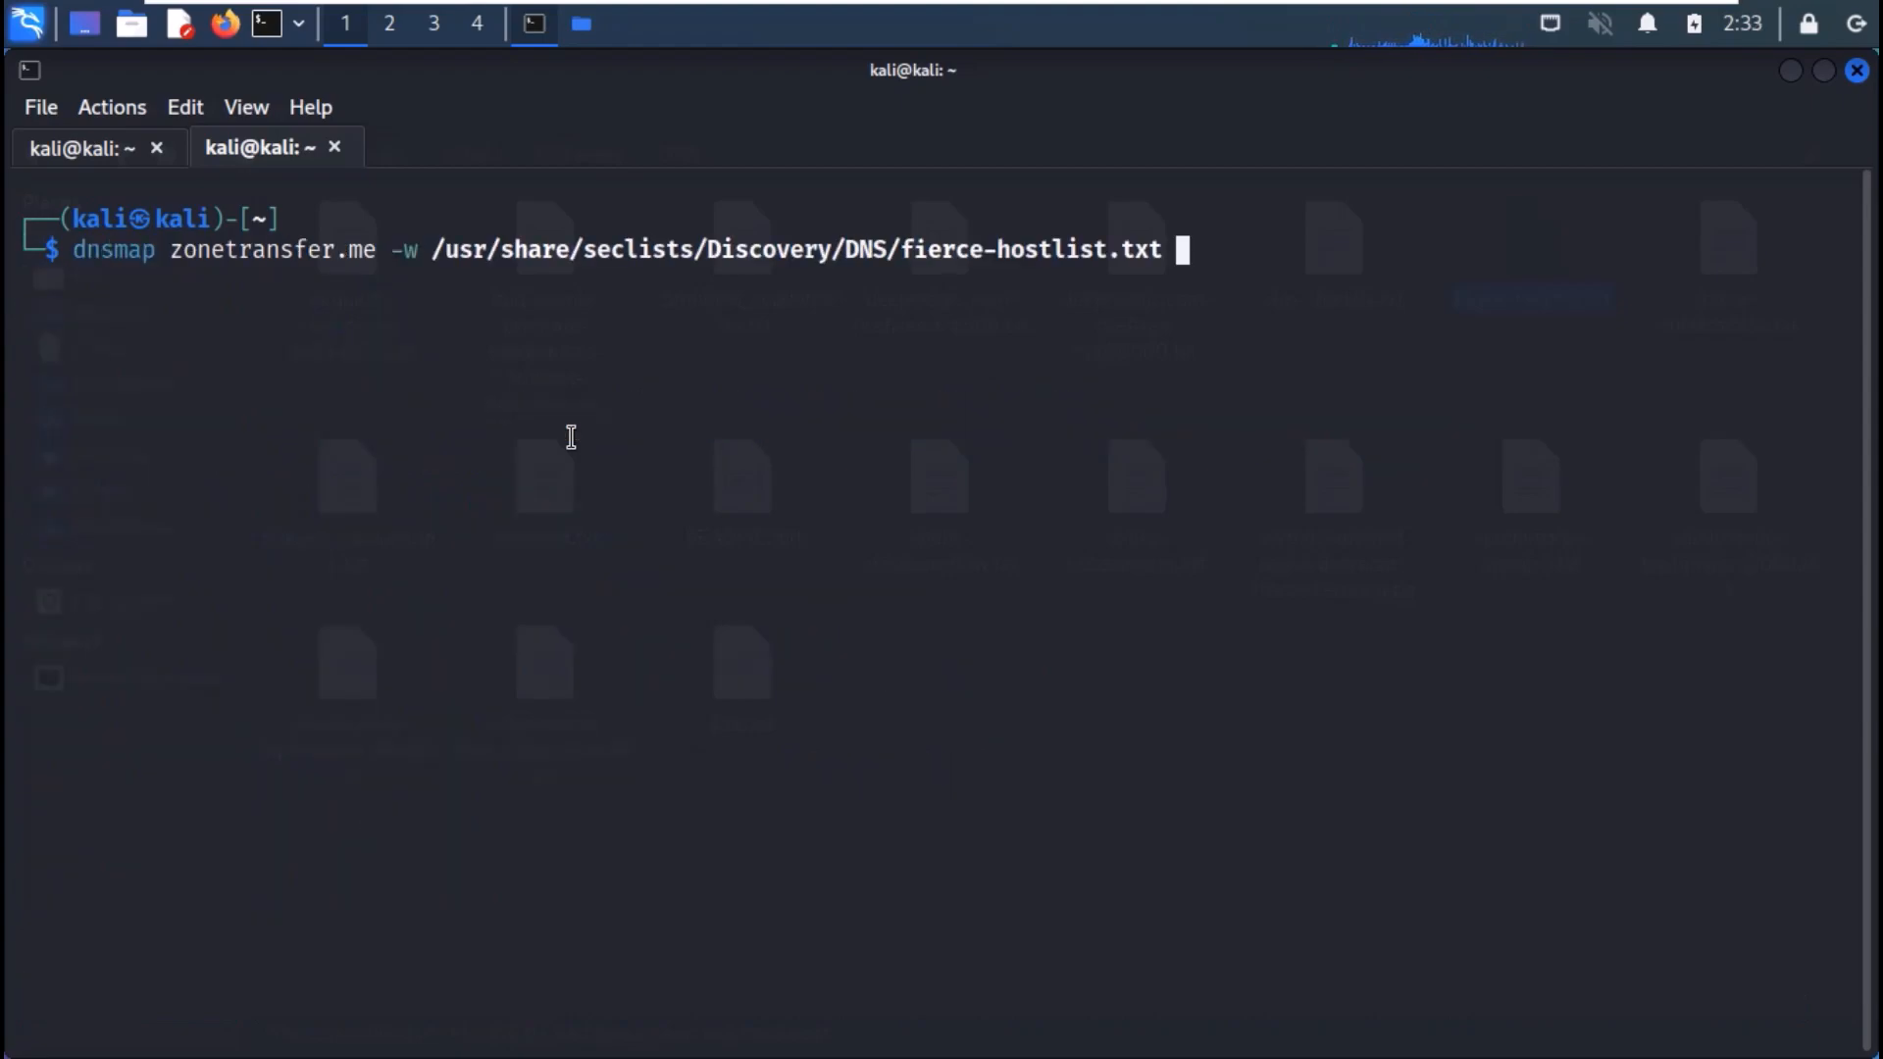
key("Return")
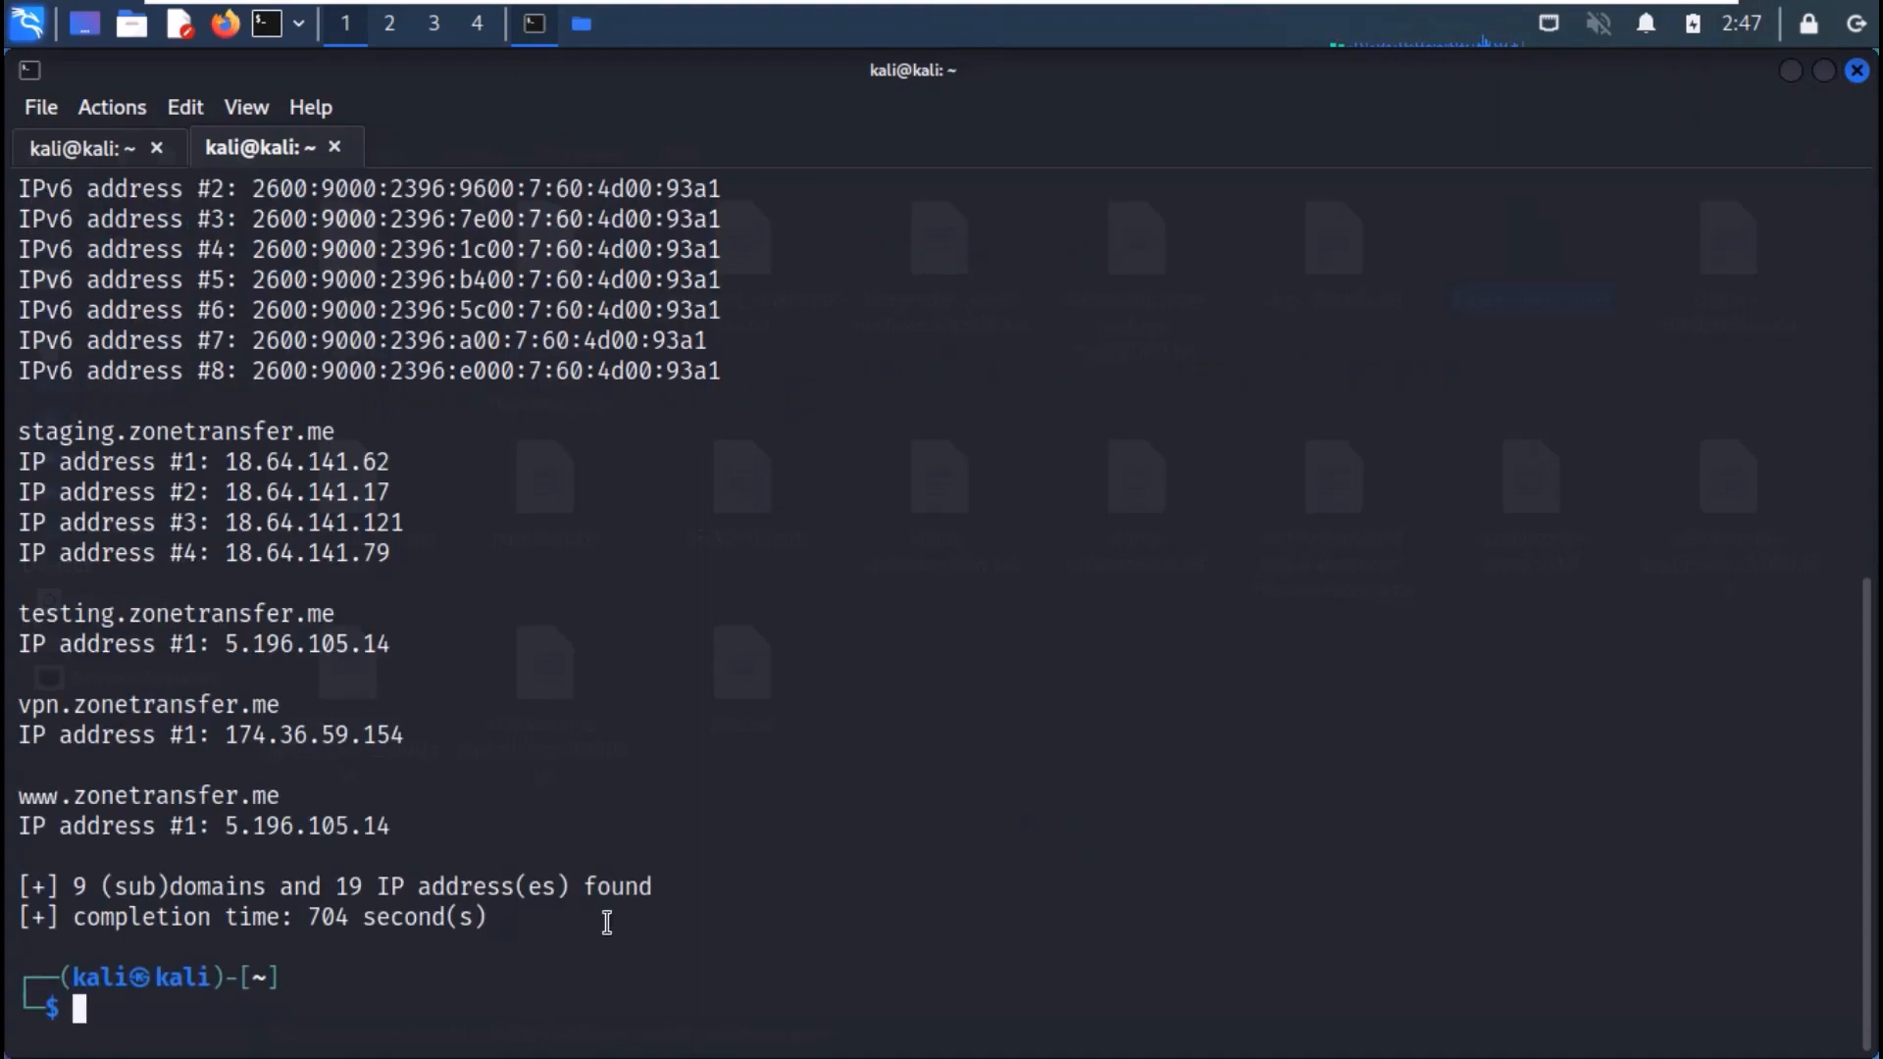
scroll(607, 923, "up", 6)
scroll(609, 1030, "up", 2)
scroll(271, 485, "down", 6)
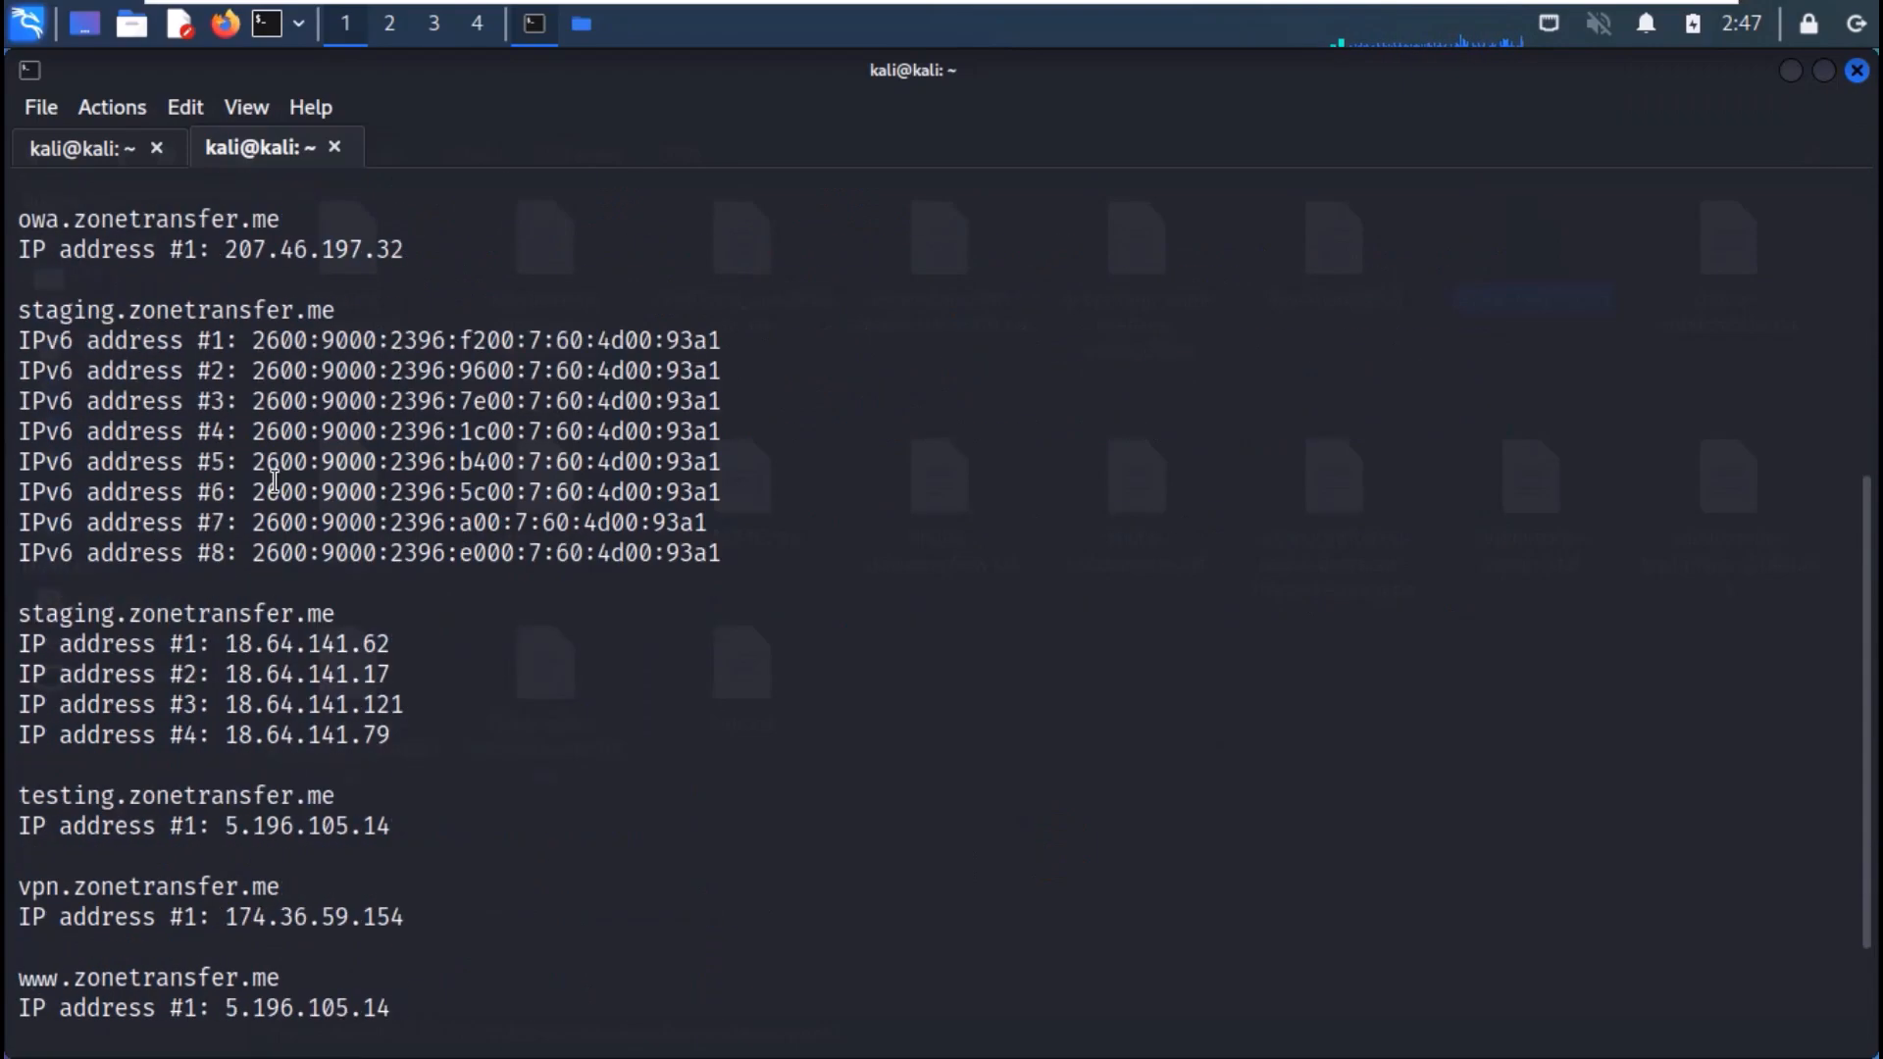
scroll(272, 486, "down", 2)
left_click_drag(544, 831, 77, 573)
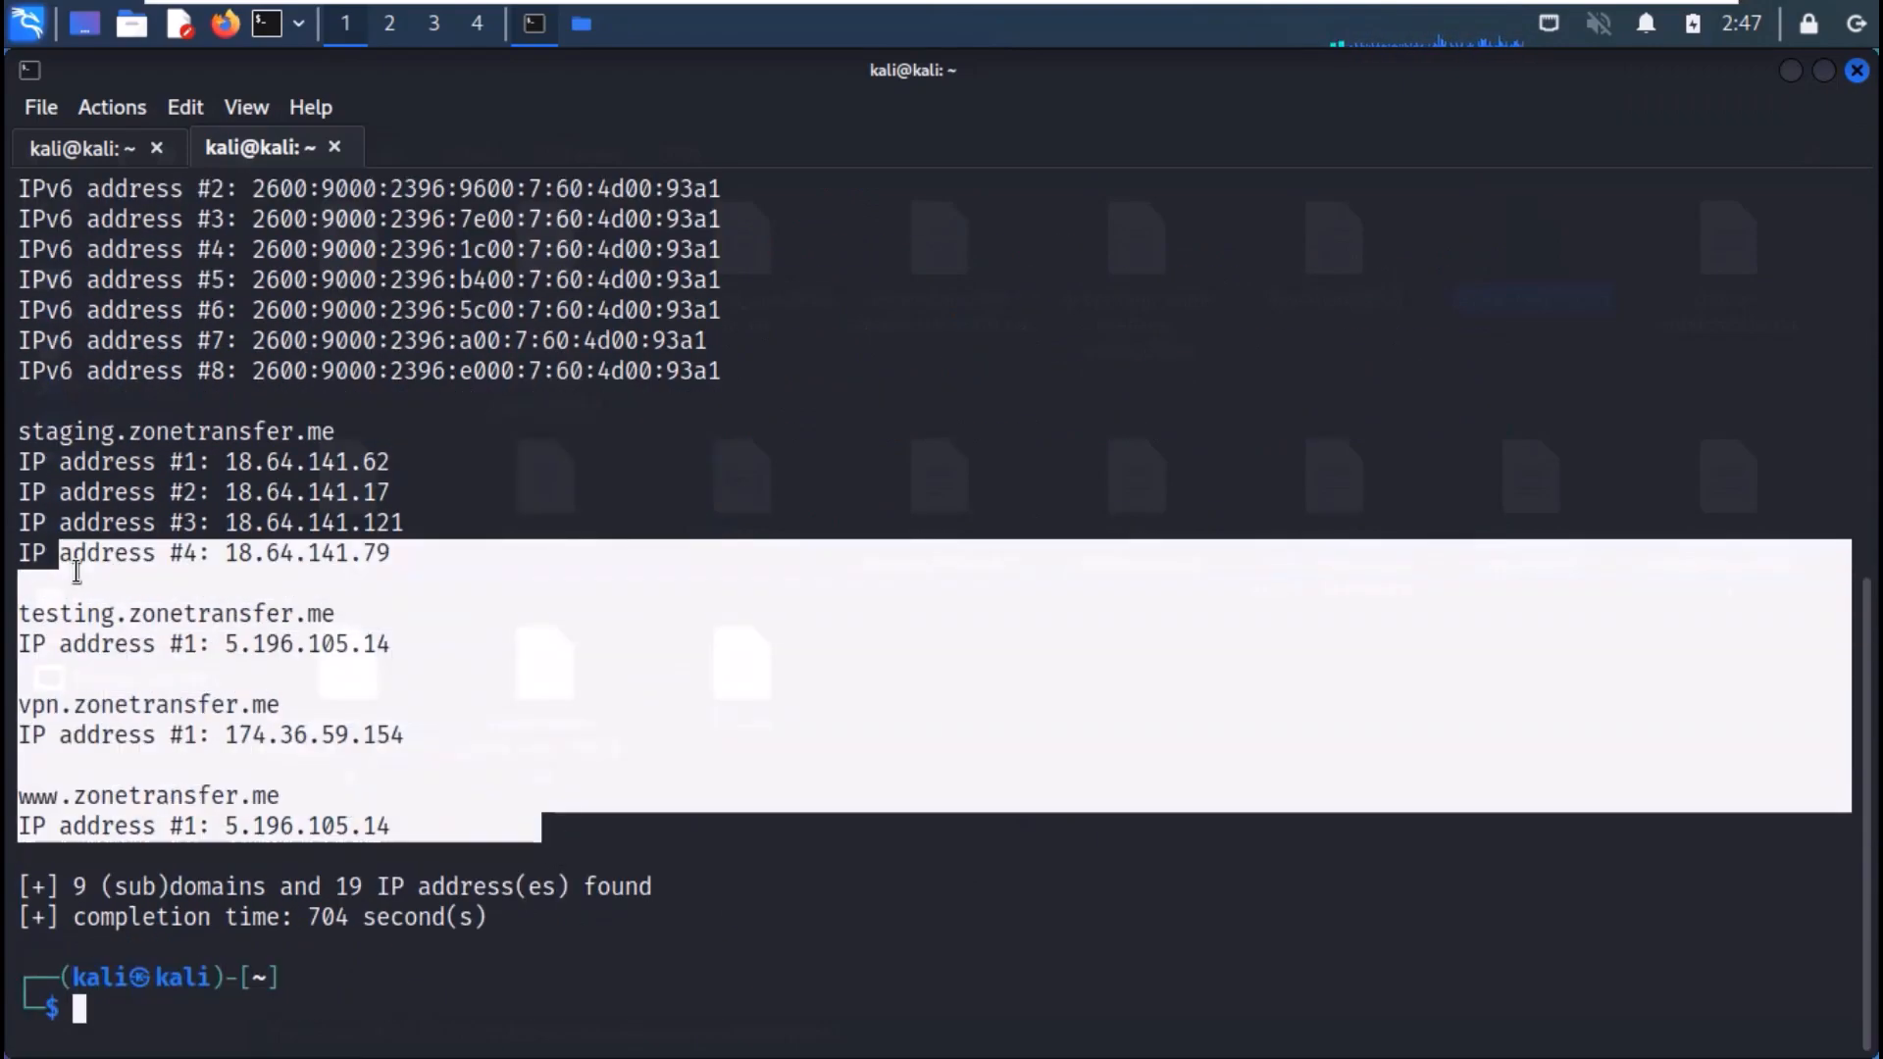
scroll(77, 572, "up", 2)
Highlight the dnsmap summary of 9 (sub)domains and 19 IP addresses found.
left_click(415, 485)
scroll(414, 485, "up", 4)
scroll(415, 487, "up", 1)
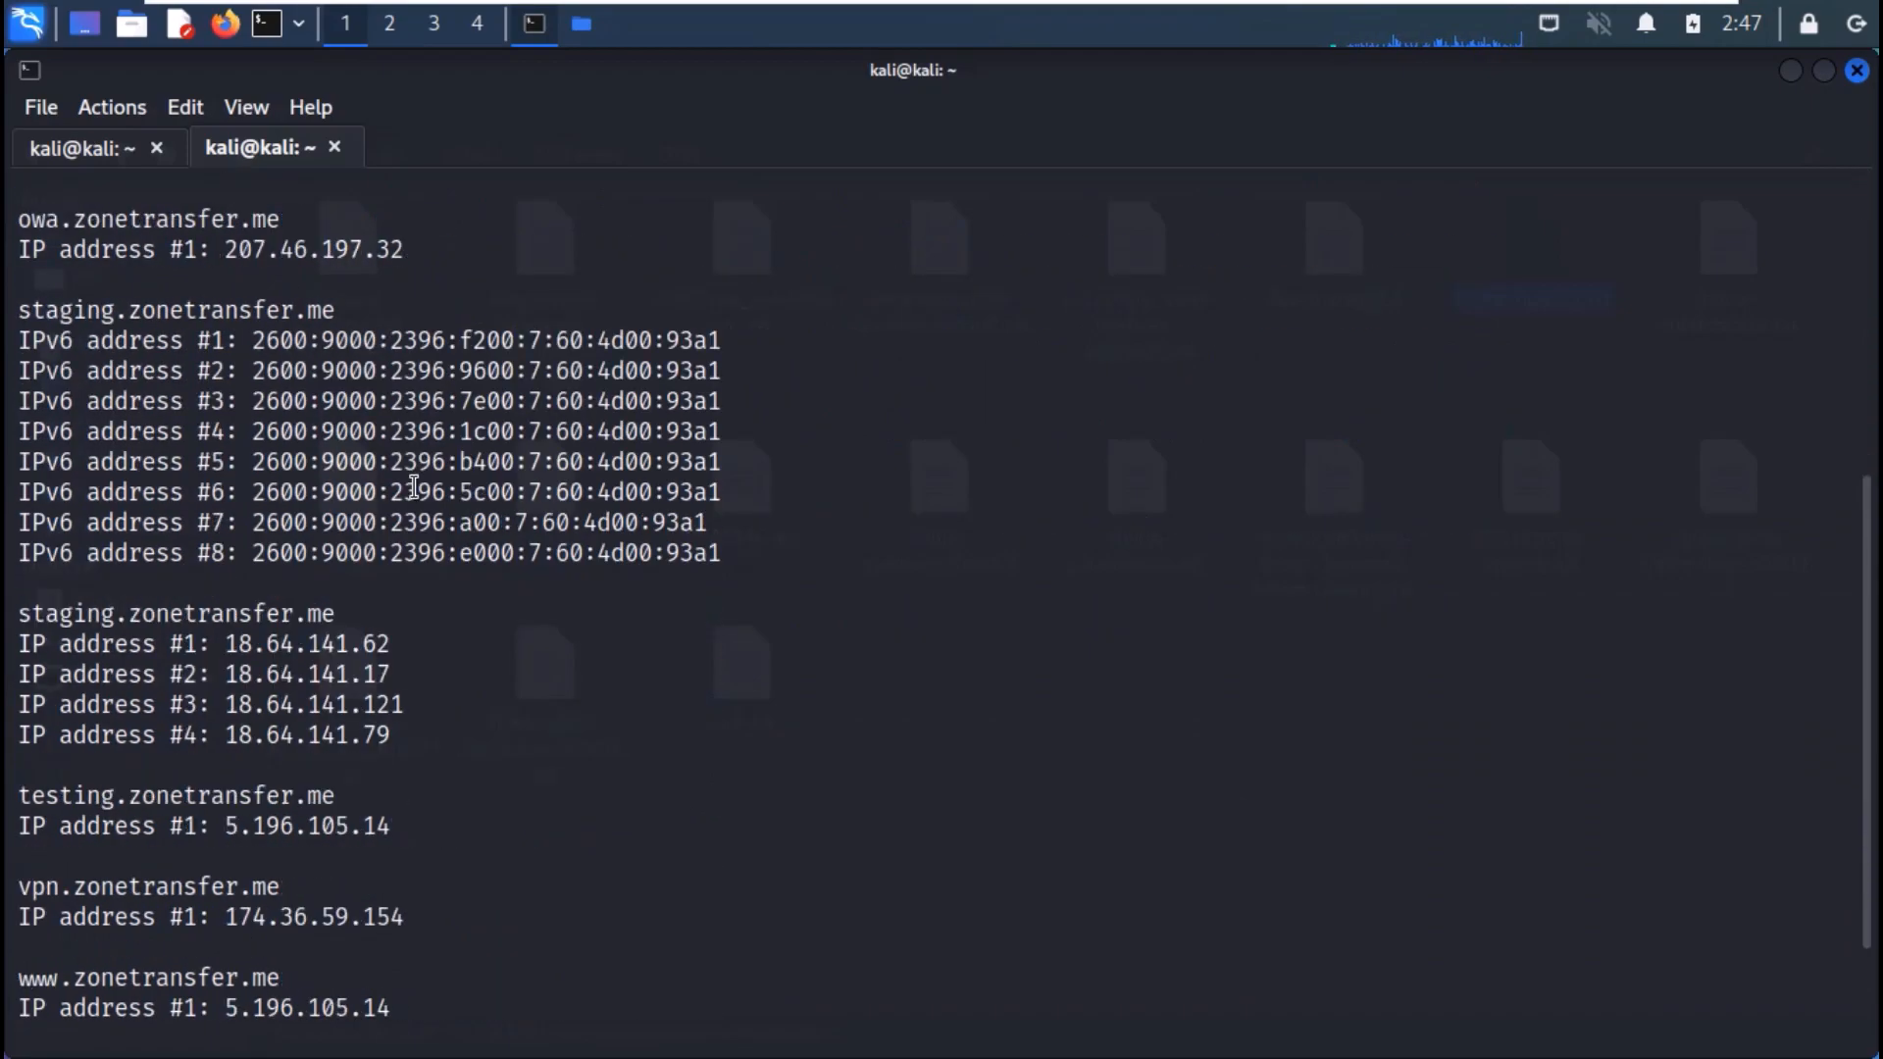
left_click_drag(73, 887, 642, 887)
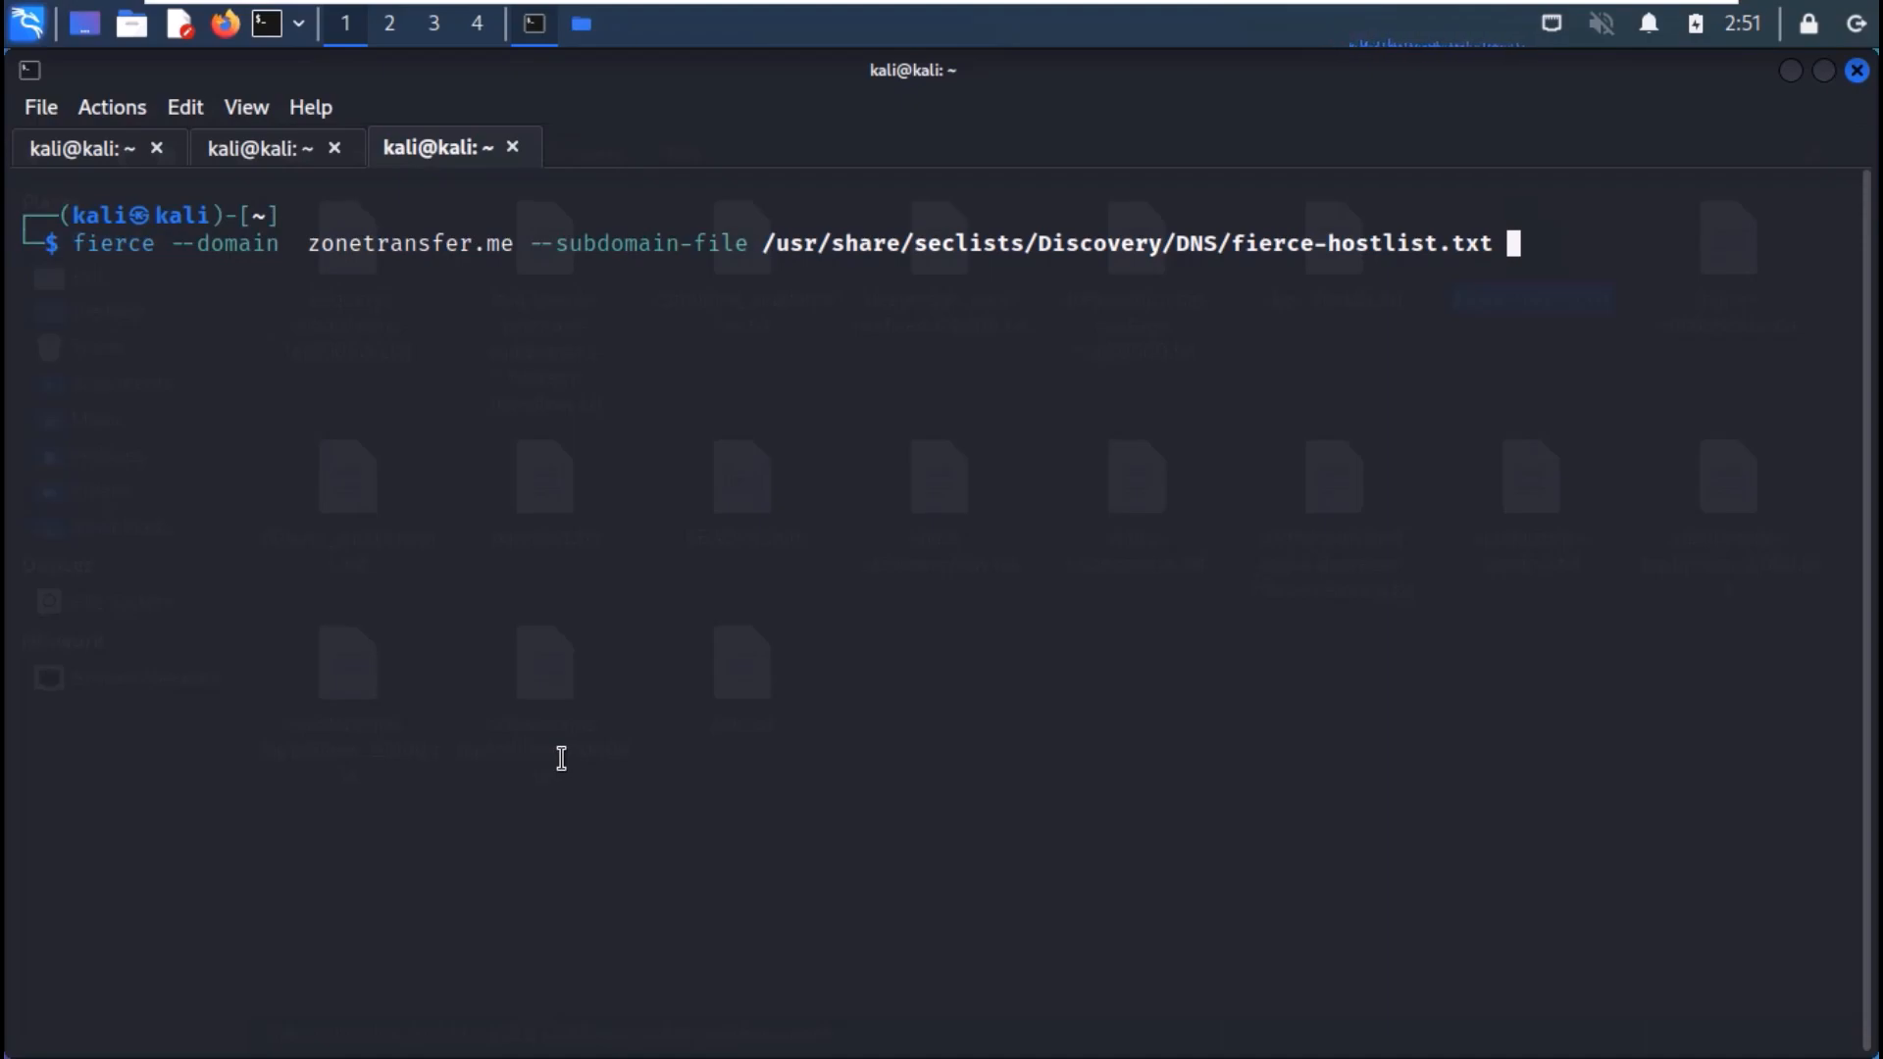
Run fierce --domain zonetransfer.me with the fierce-hostlist.txt subdomain file.
key("Return")
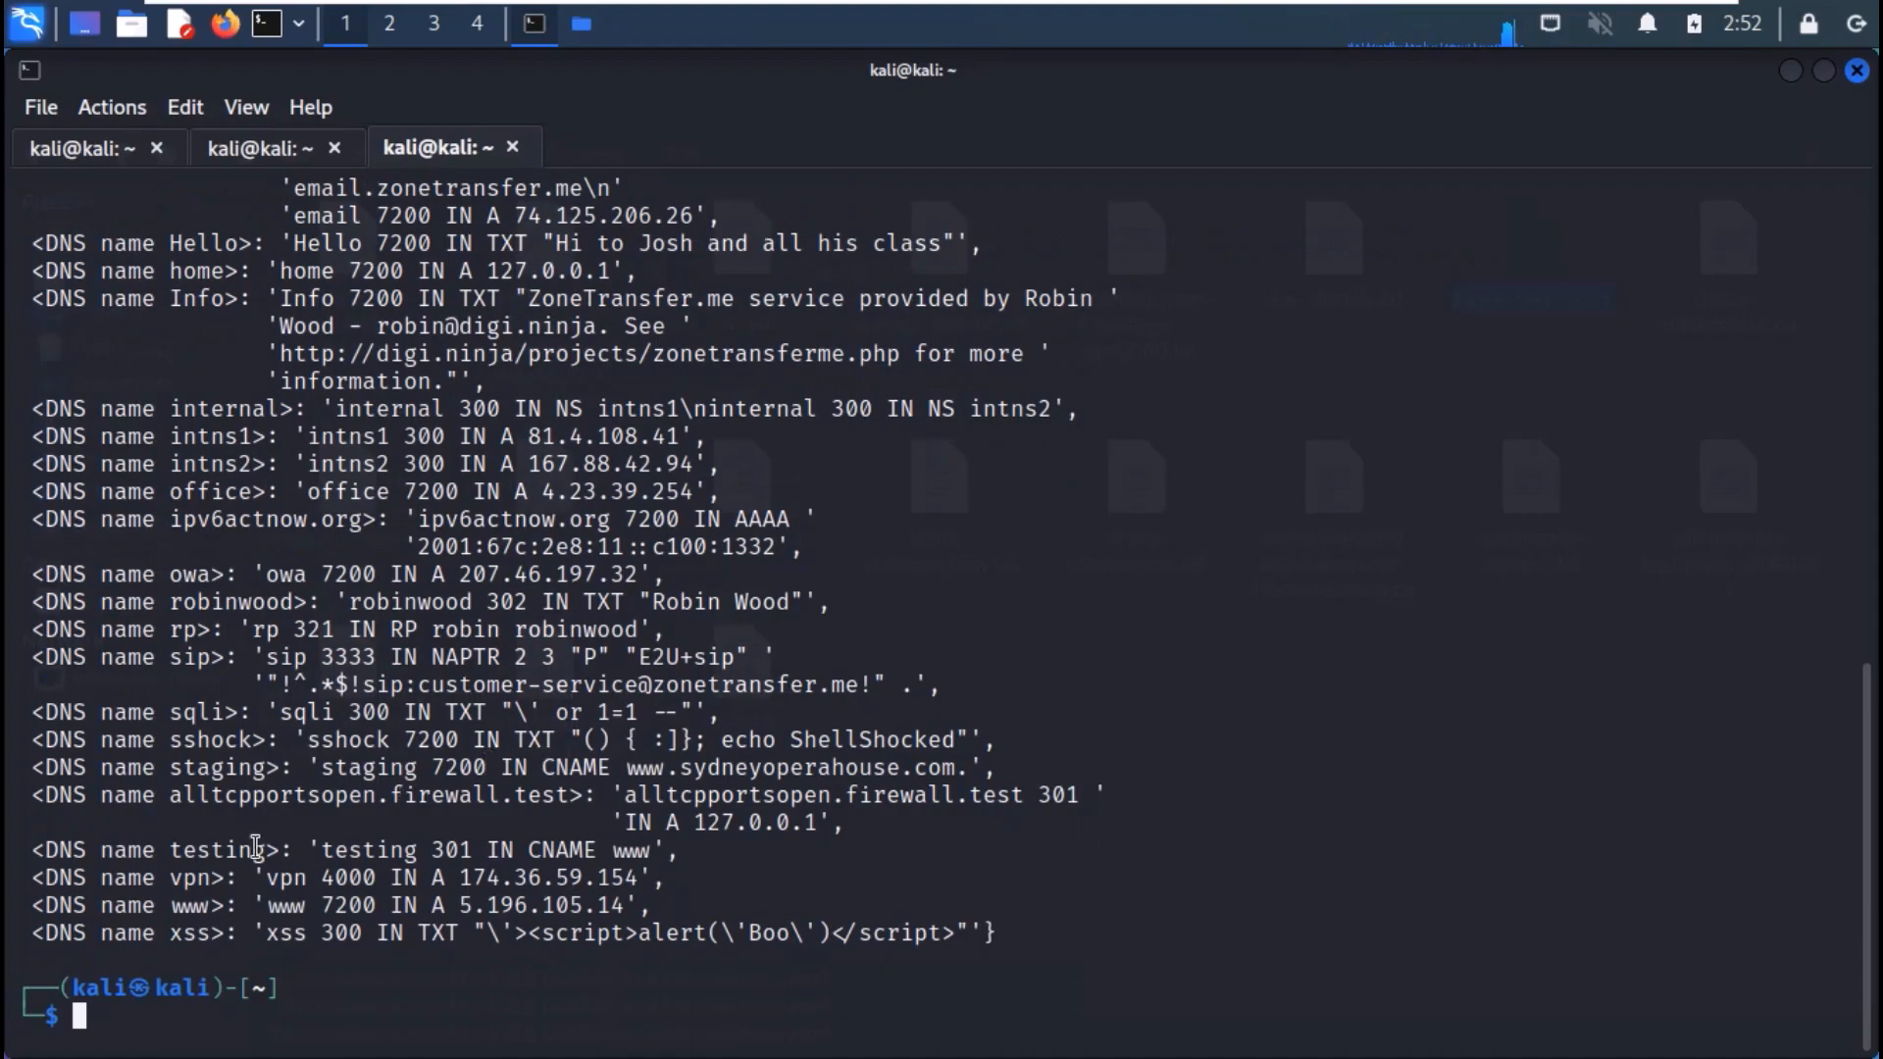
scroll(86, 887, "up", 3)
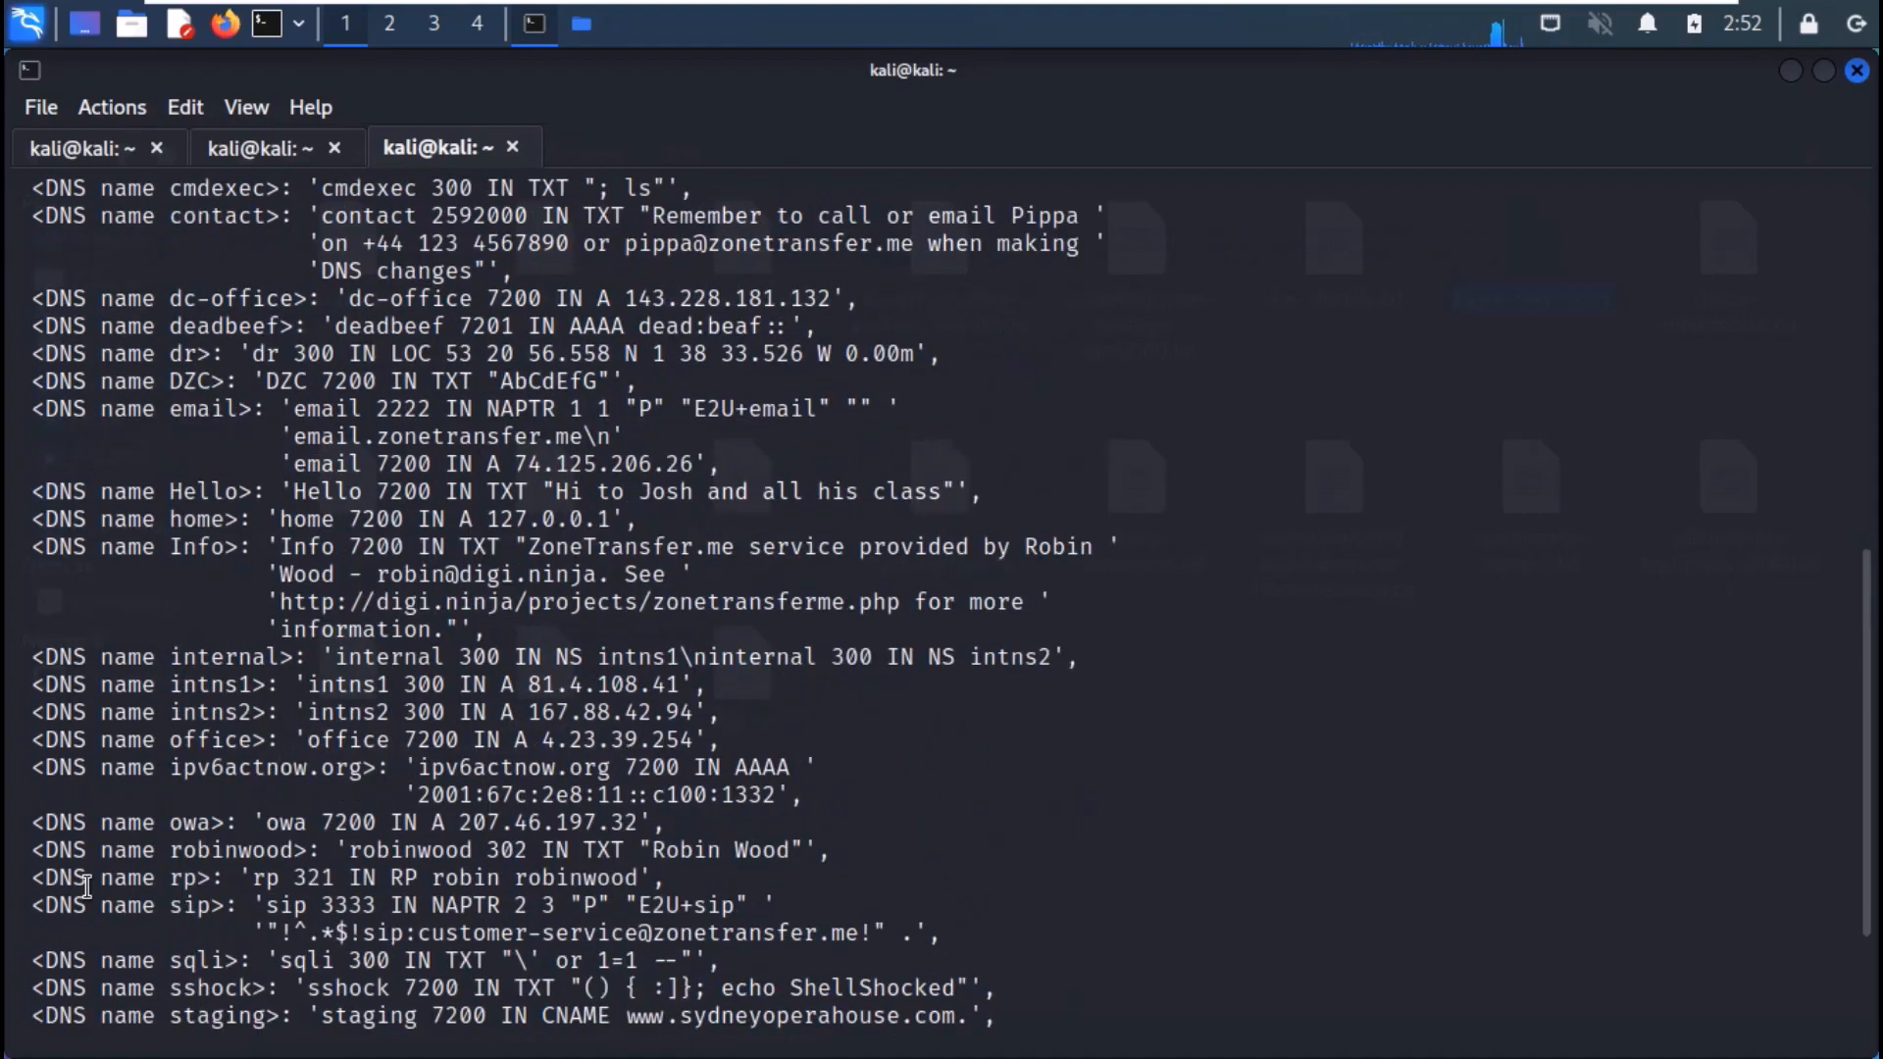
scroll(86, 887, "up", 5)
scroll(85, 887, "up", 4)
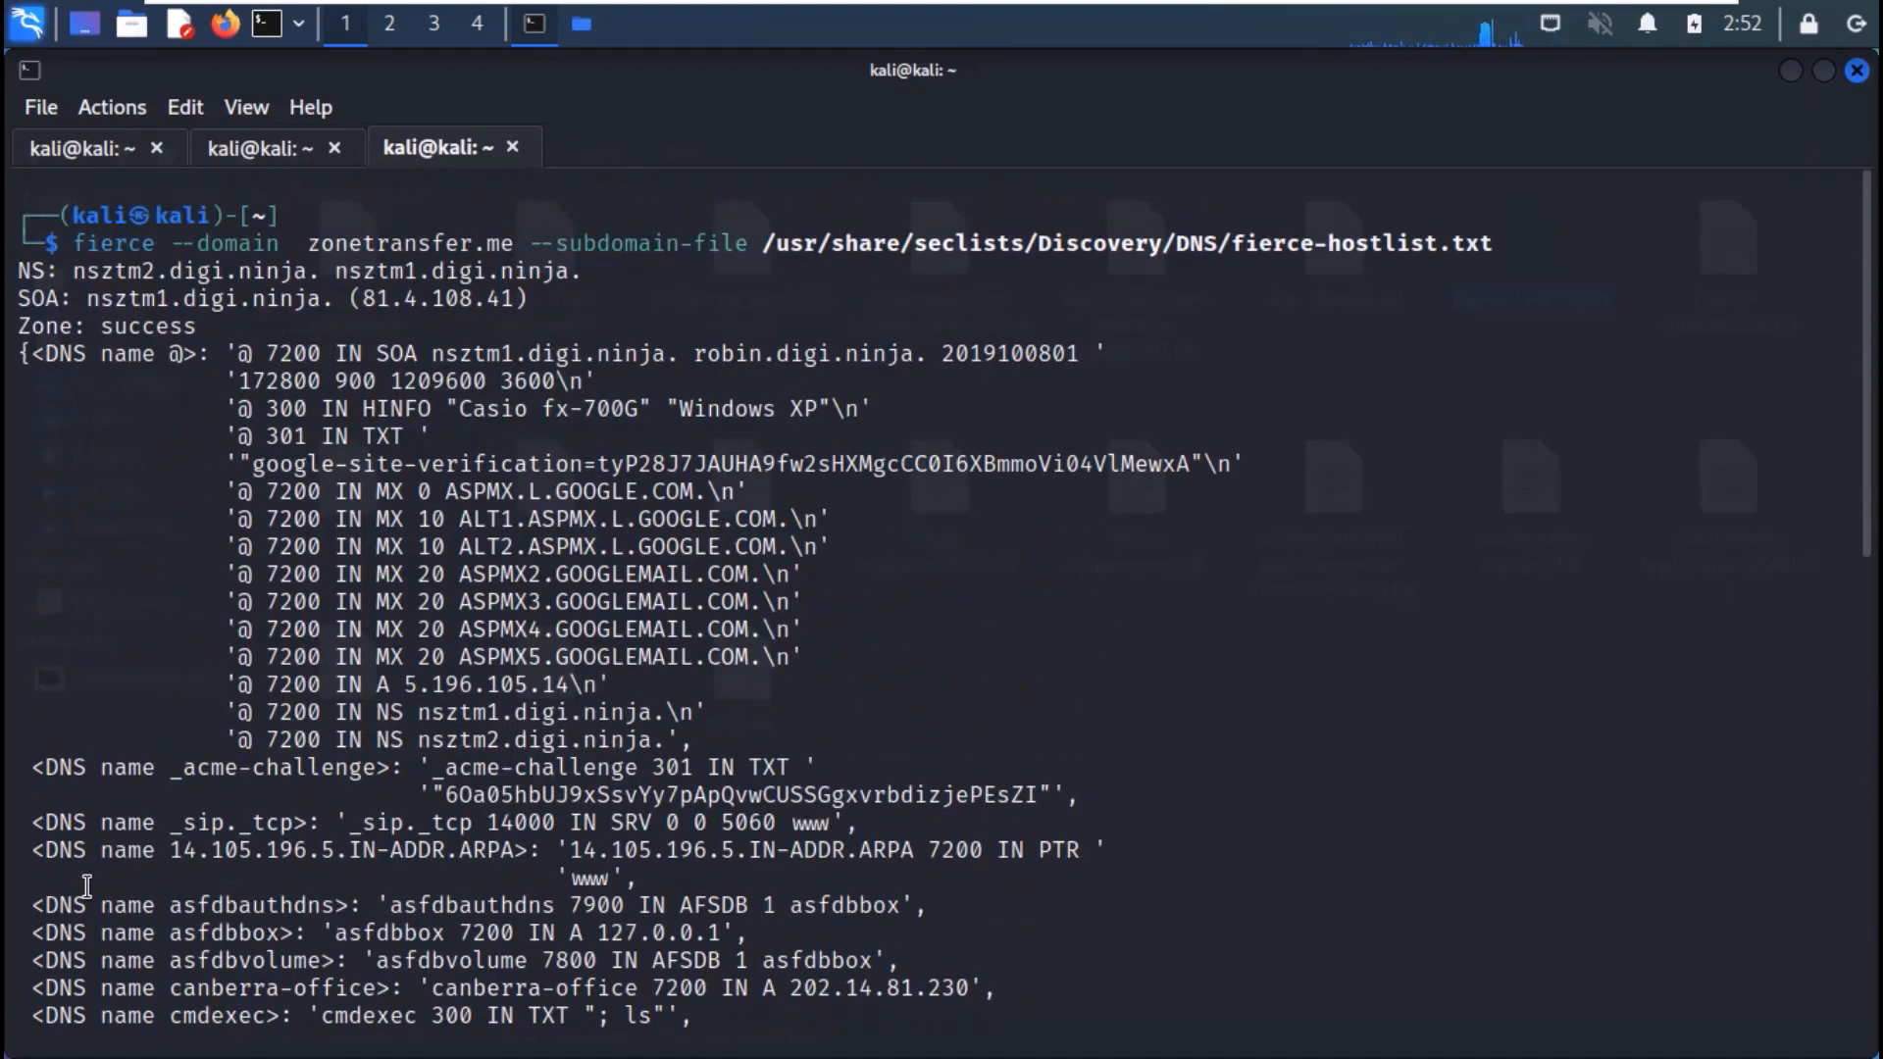
scroll(85, 885, "down", 3)
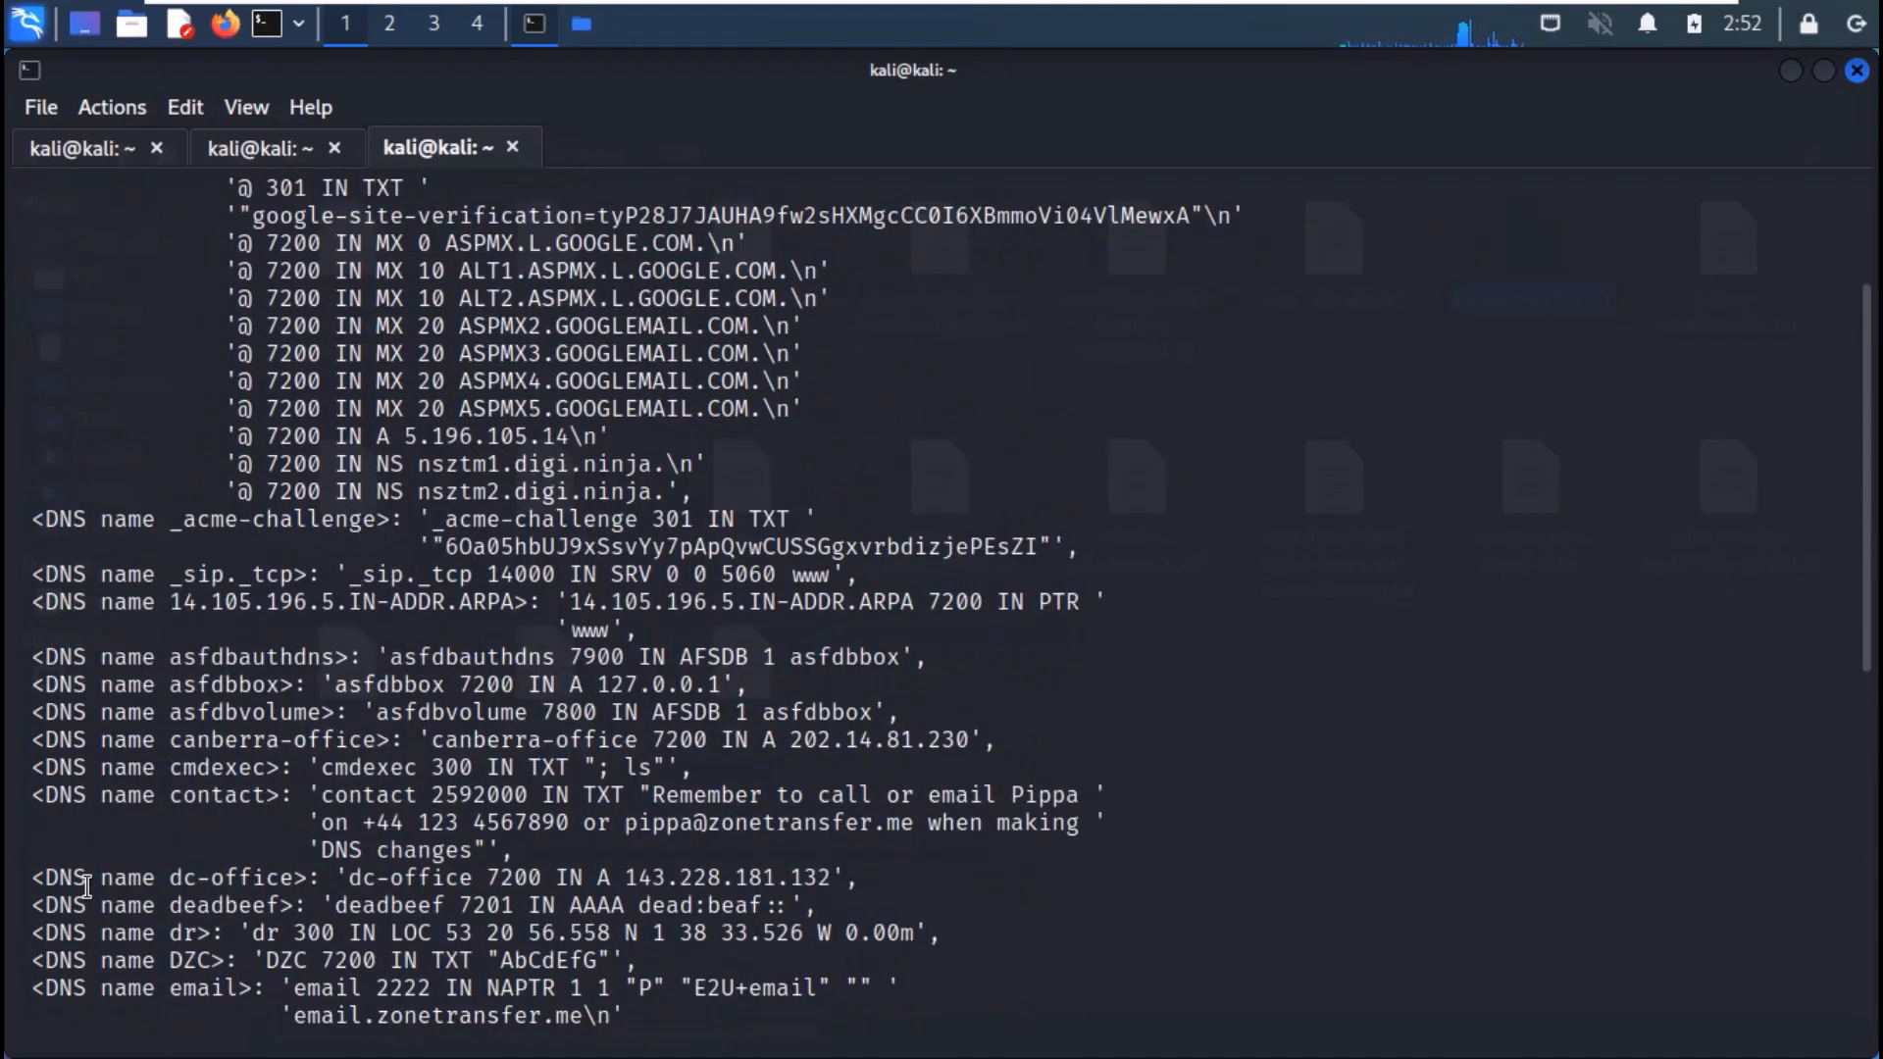
scroll(86, 887, "down", 1)
scroll(86, 887, "down", 1)
scroll(86, 888, "down", 1)
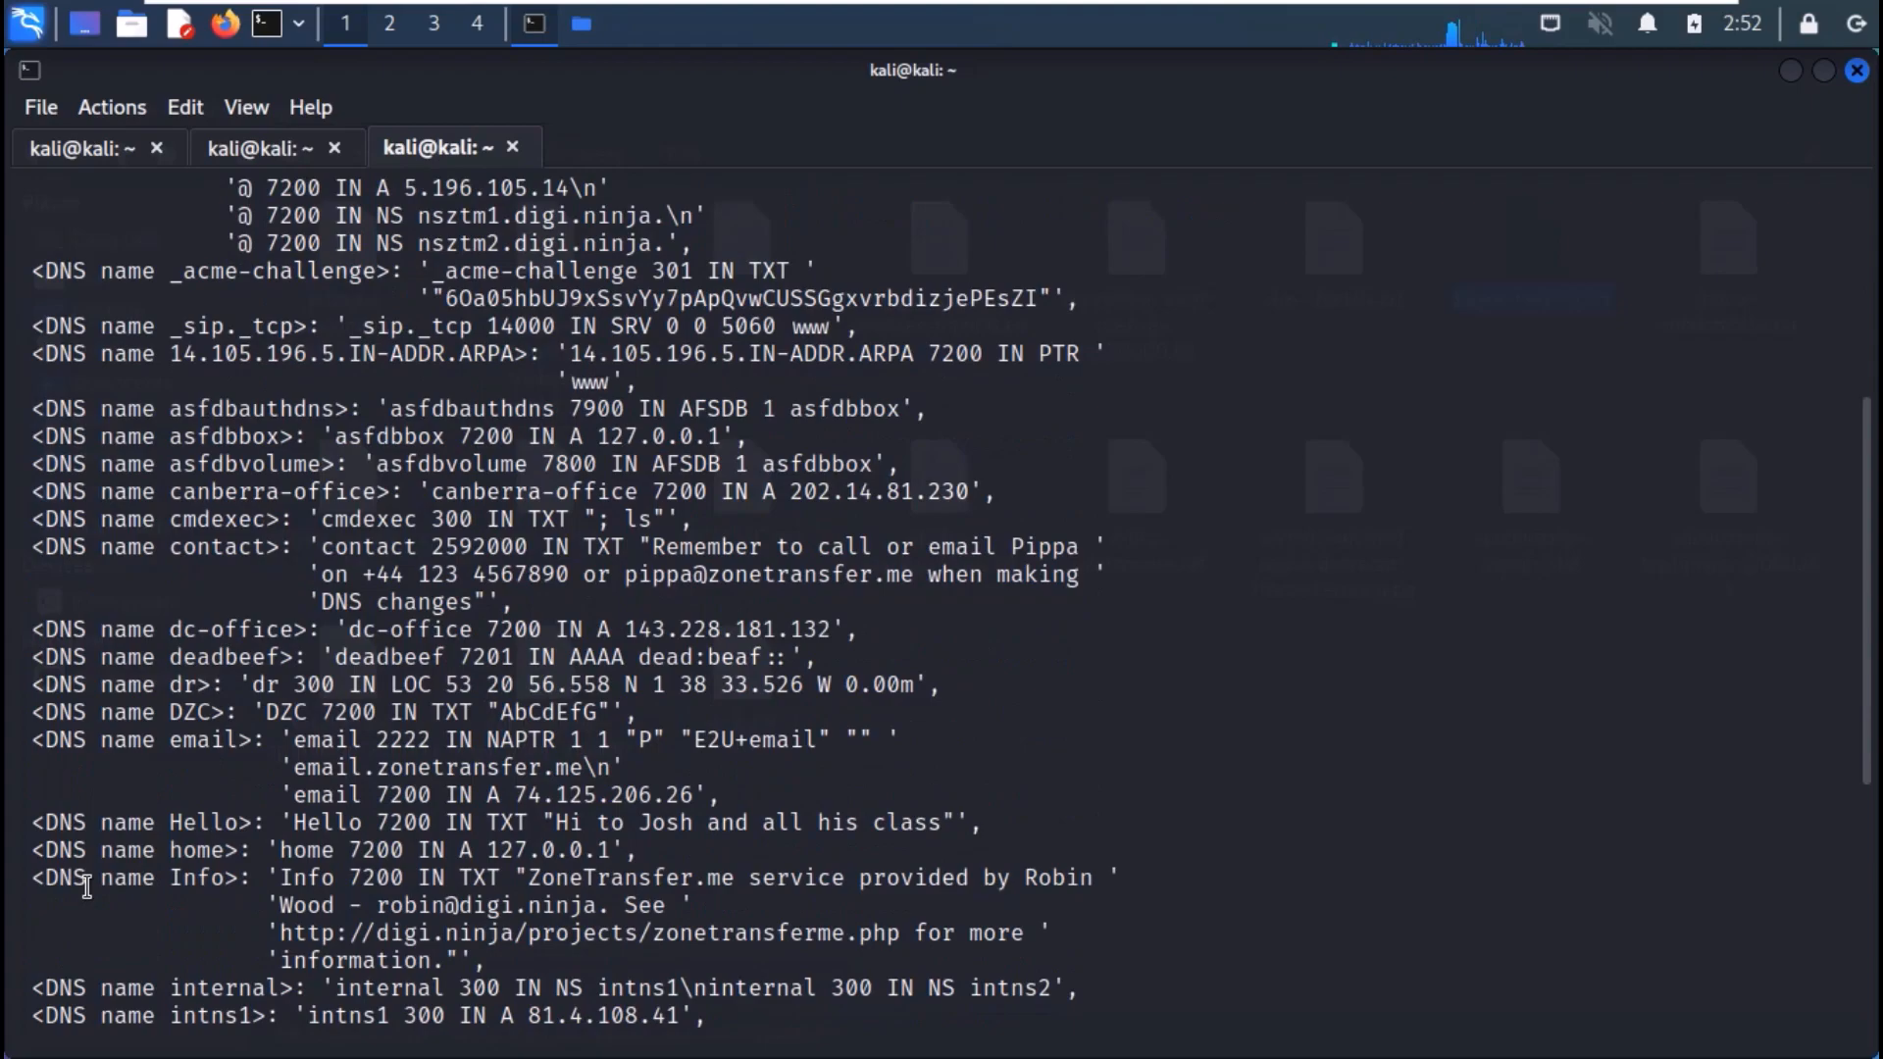